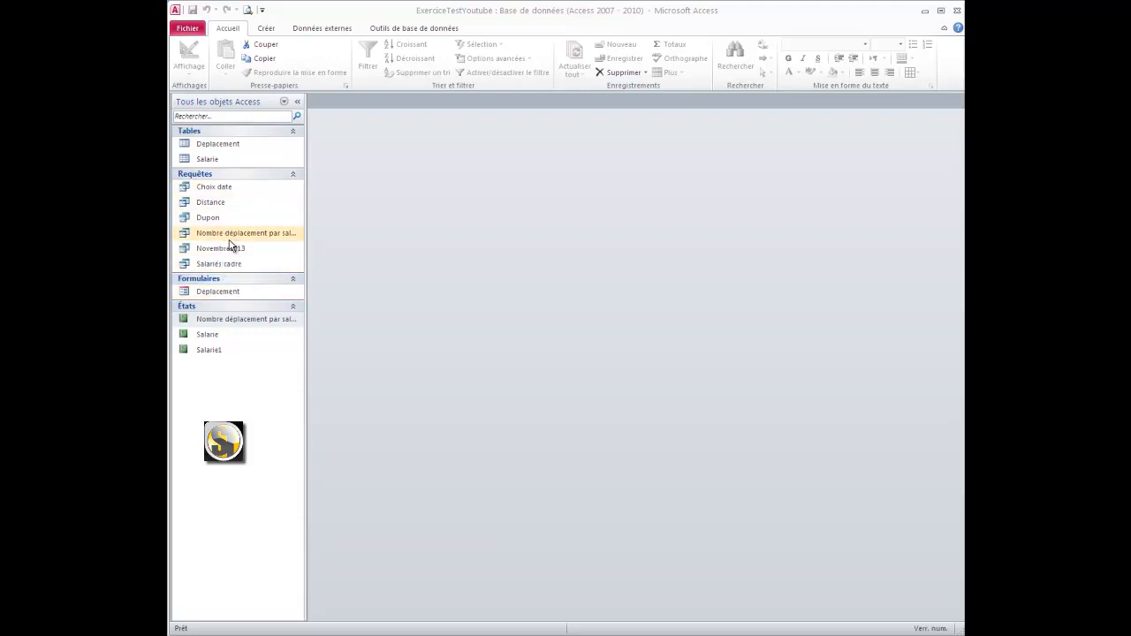
# - Examine the relationship between the Salarie and Deplacement tables, and close the relationships diagram
pyautogui.click(382, 32)
pyautogui.click(329, 54)
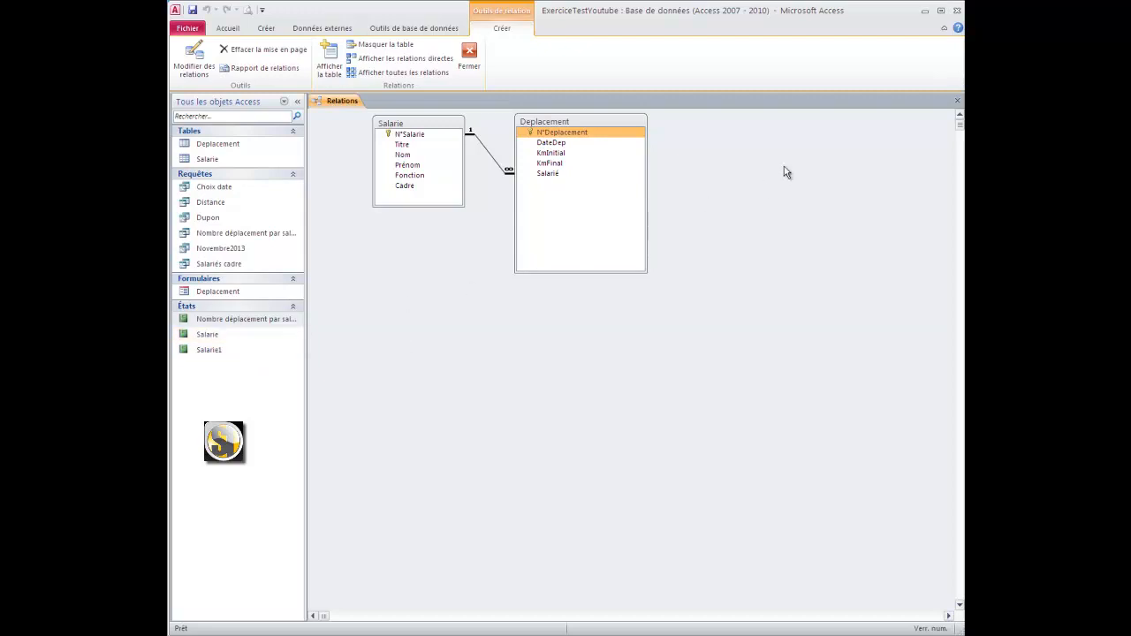
pyautogui.click(957, 104)
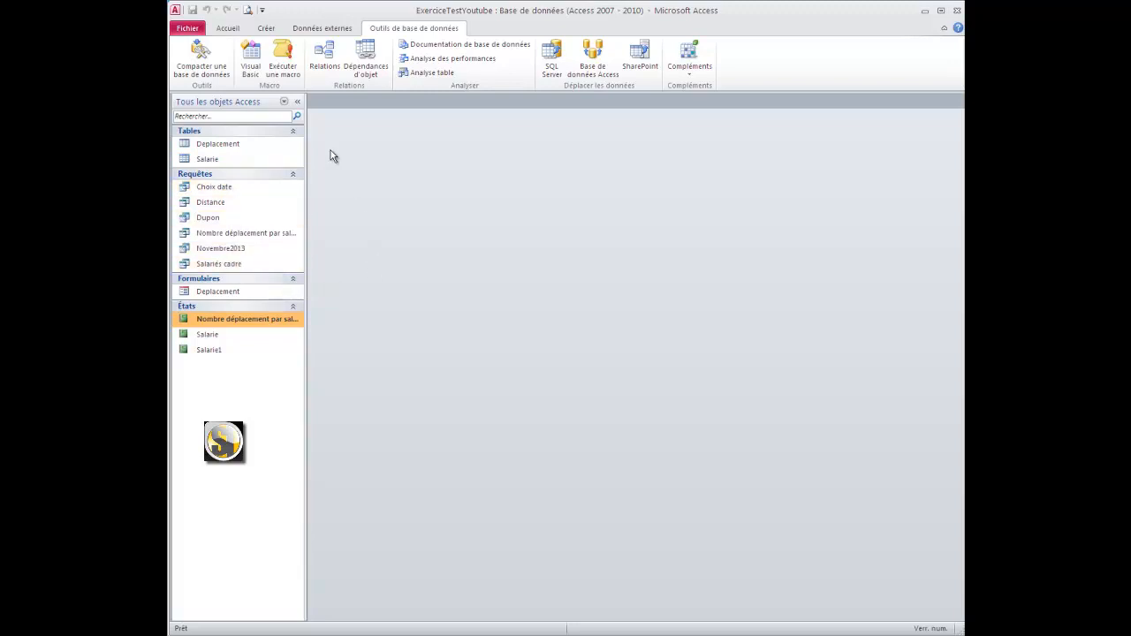
# - Open the Salarie report, inspect its sections in Design view, and return it to Report view
pyautogui.click(266, 30)
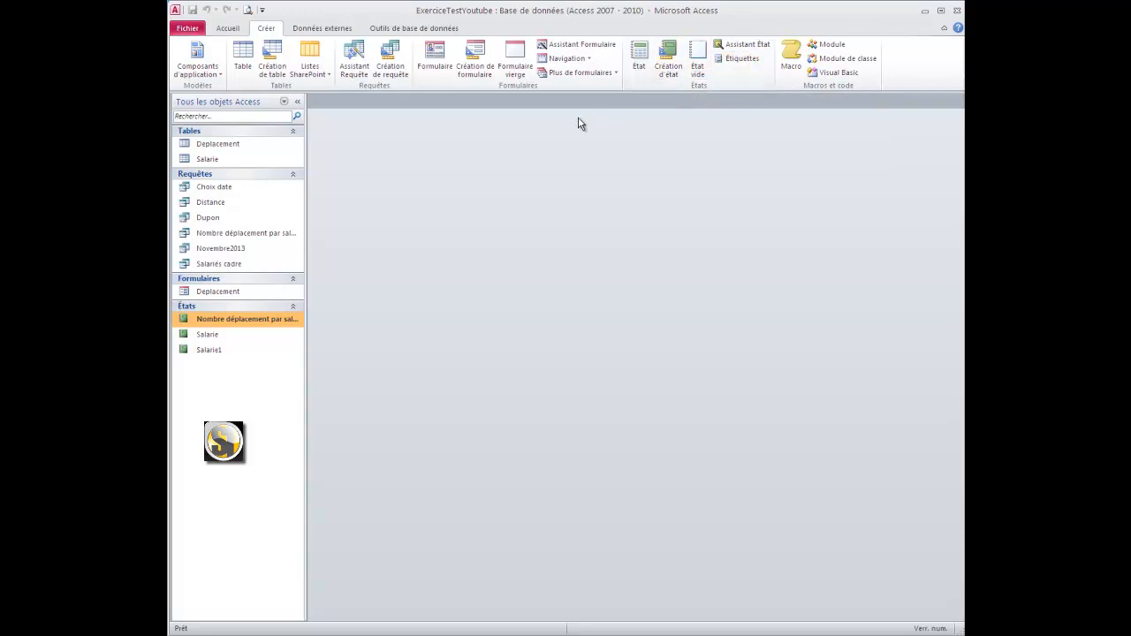
pyautogui.click(221, 335)
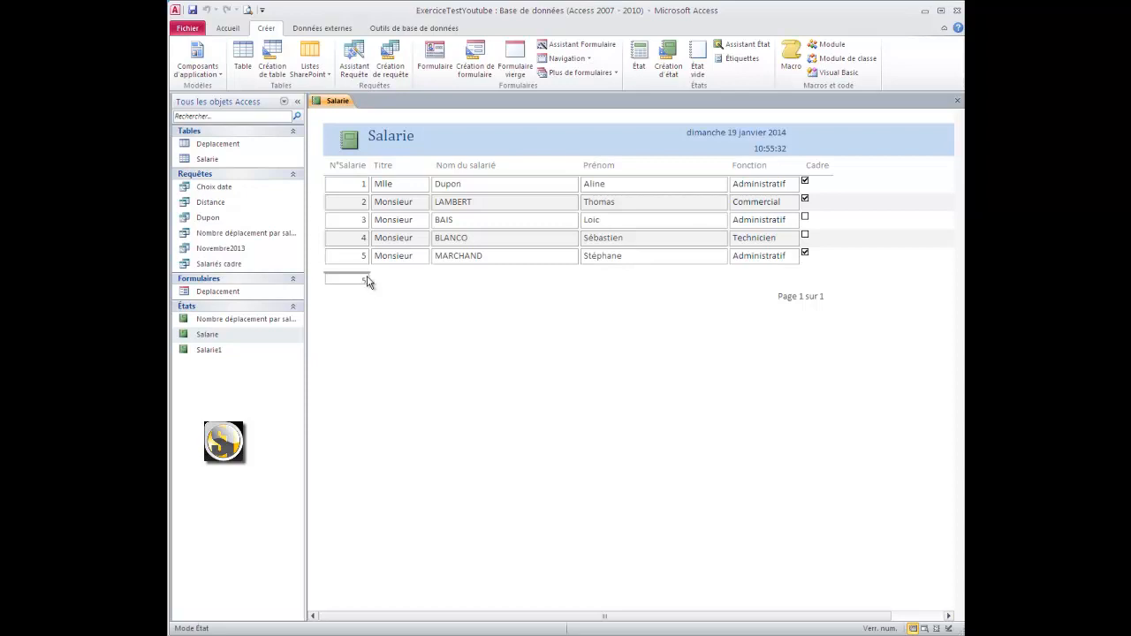
pyautogui.click(228, 28)
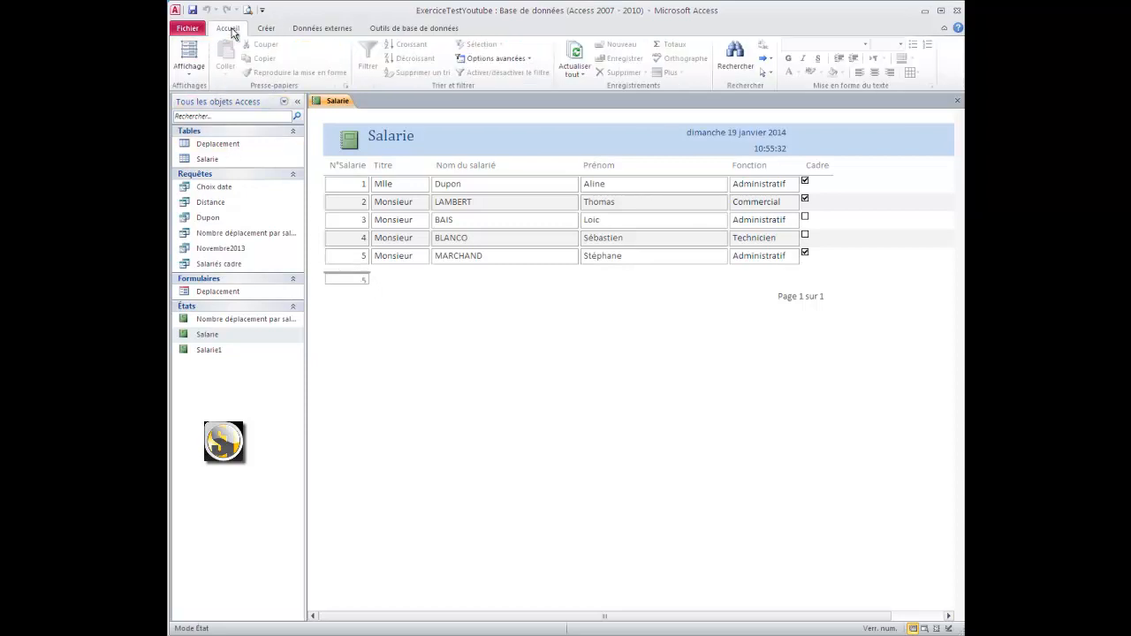
pyautogui.click(201, 72)
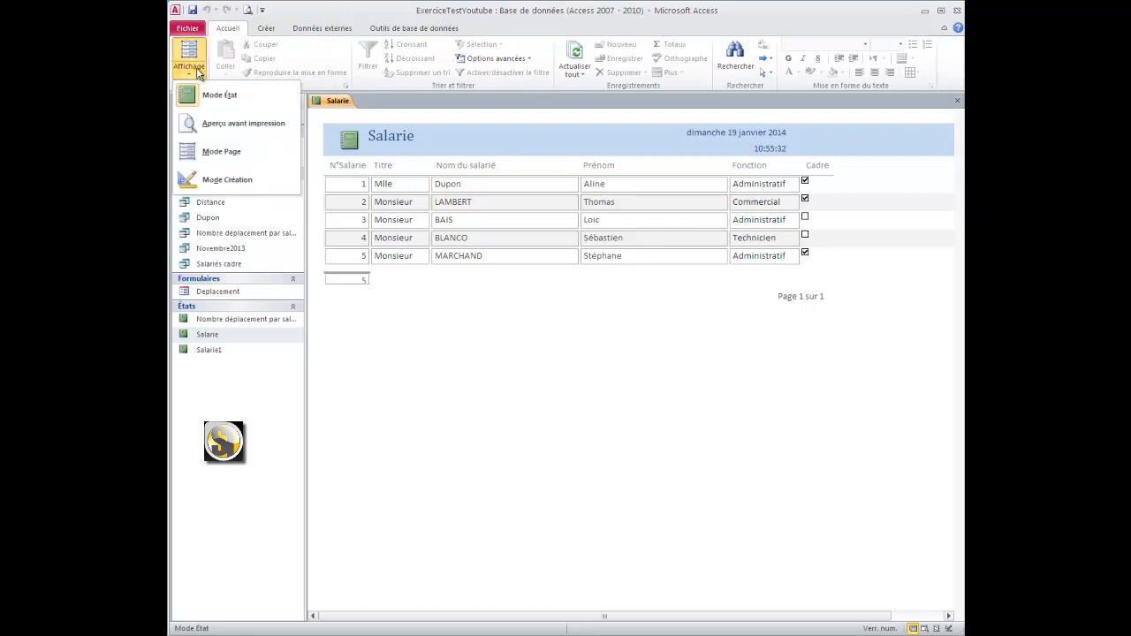
pyautogui.click(220, 177)
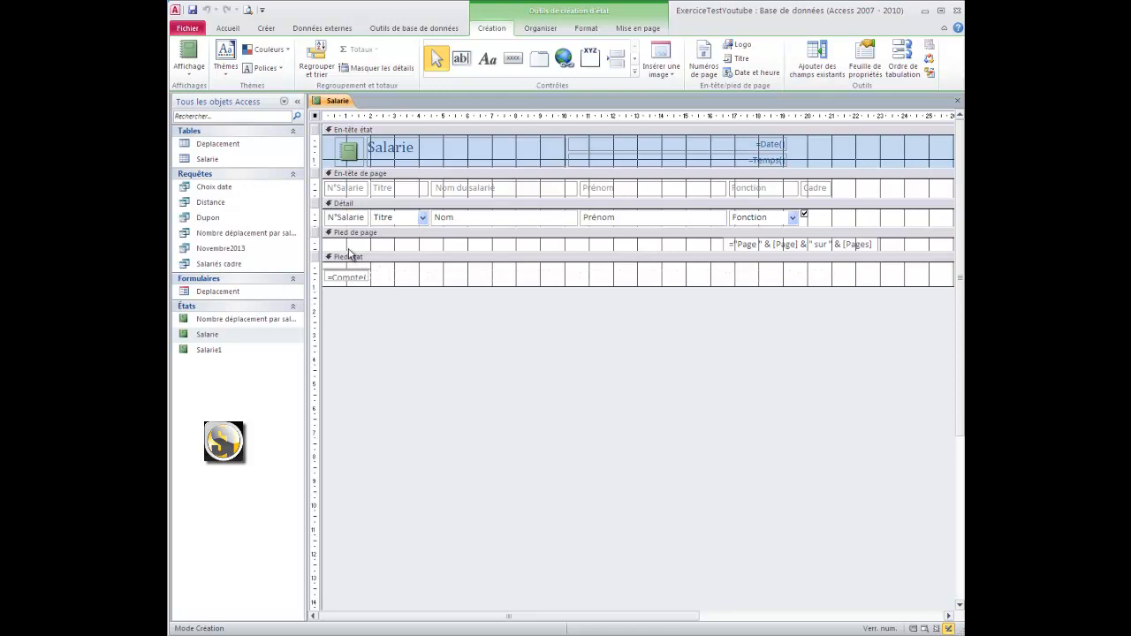
pyautogui.click(188, 59)
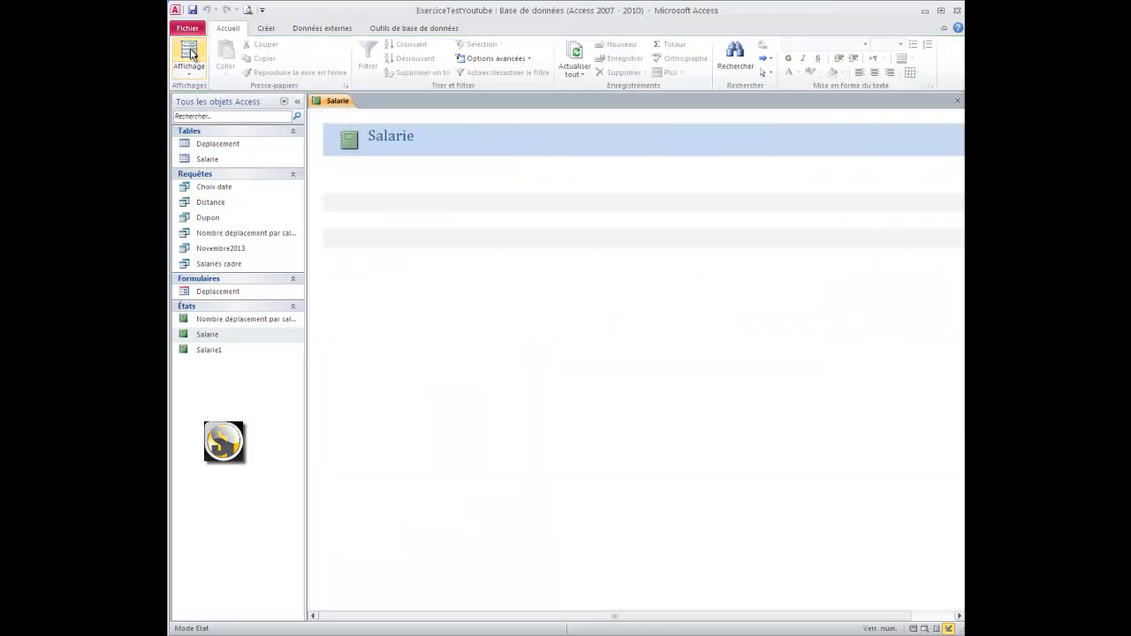
# - Create an automatic report from the Salarie table and check its page layout in print preview
pyautogui.click(211, 160)
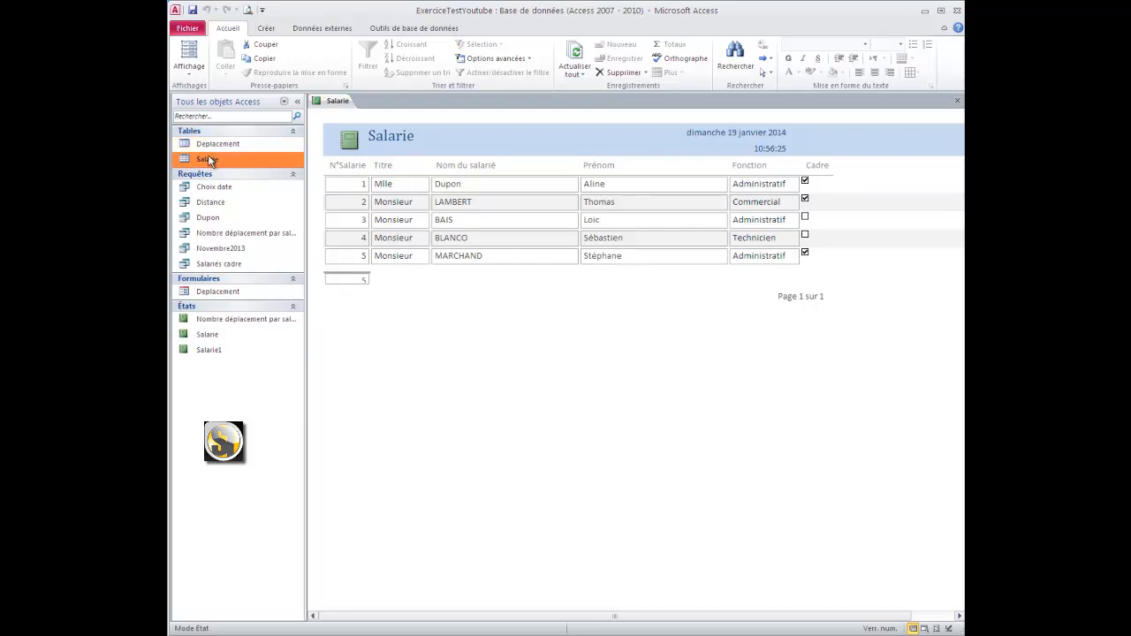
pyautogui.click(267, 31)
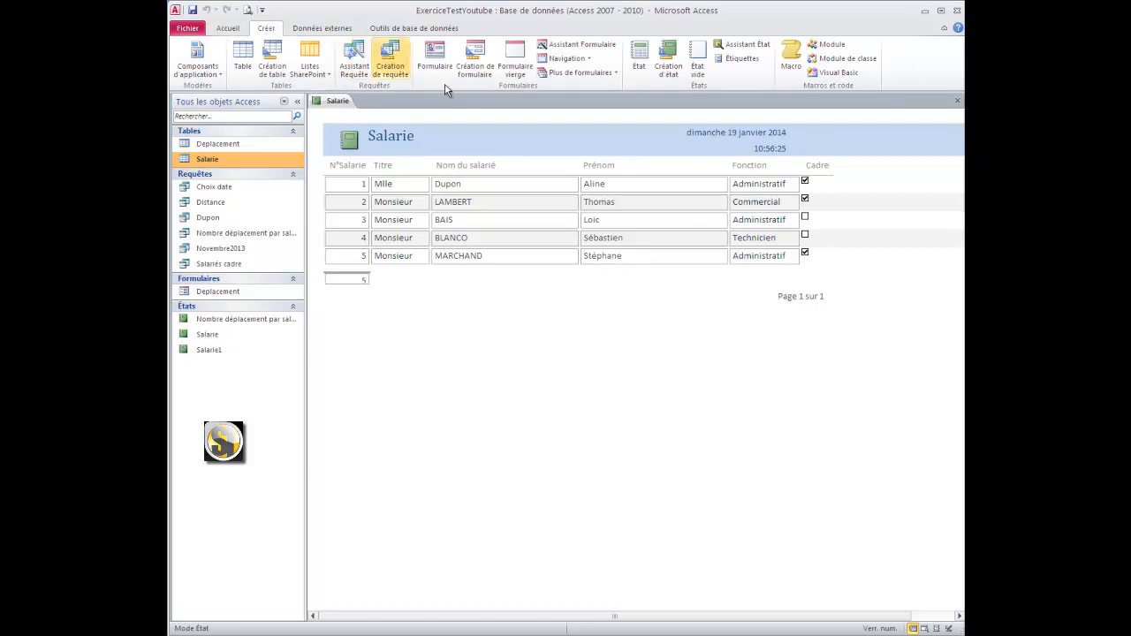
pyautogui.click(641, 65)
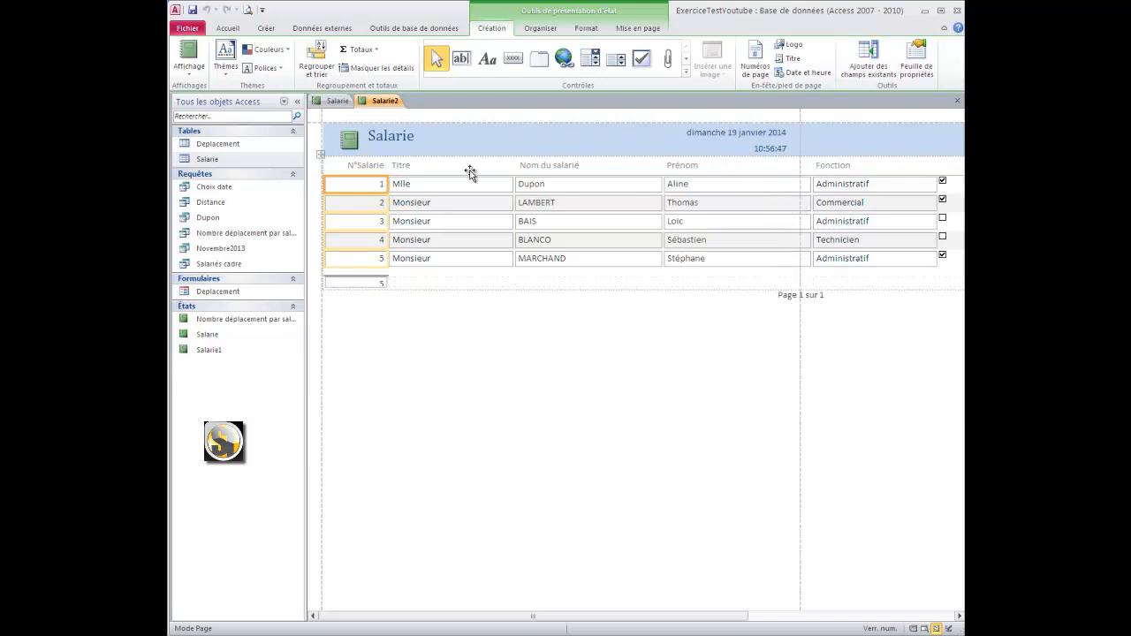
pyautogui.click(248, 11)
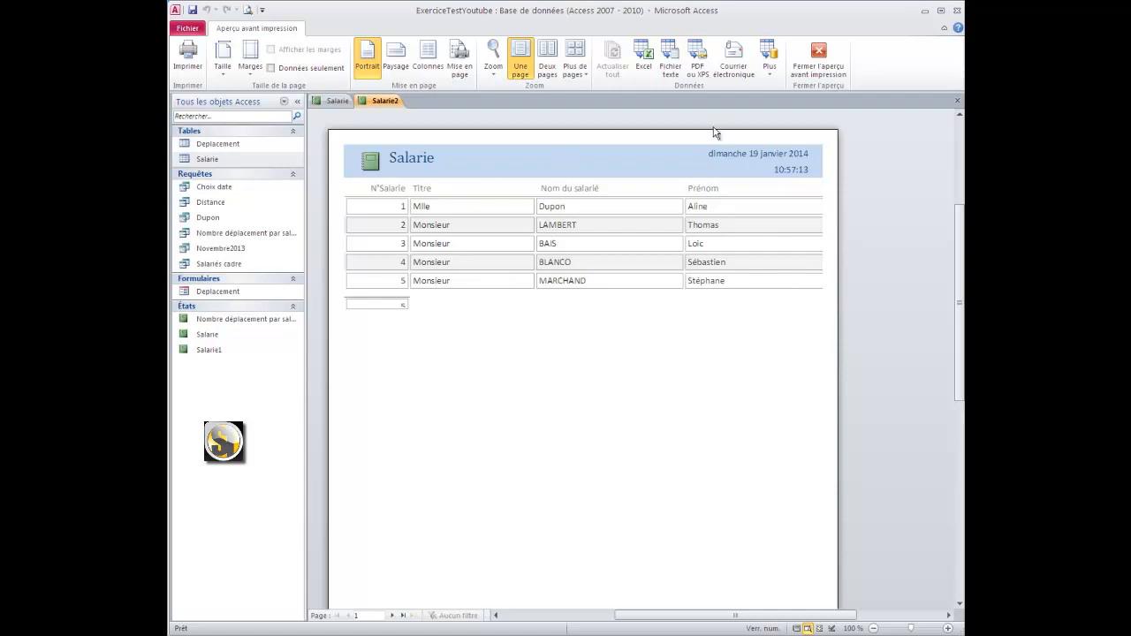
pyautogui.click(807, 75)
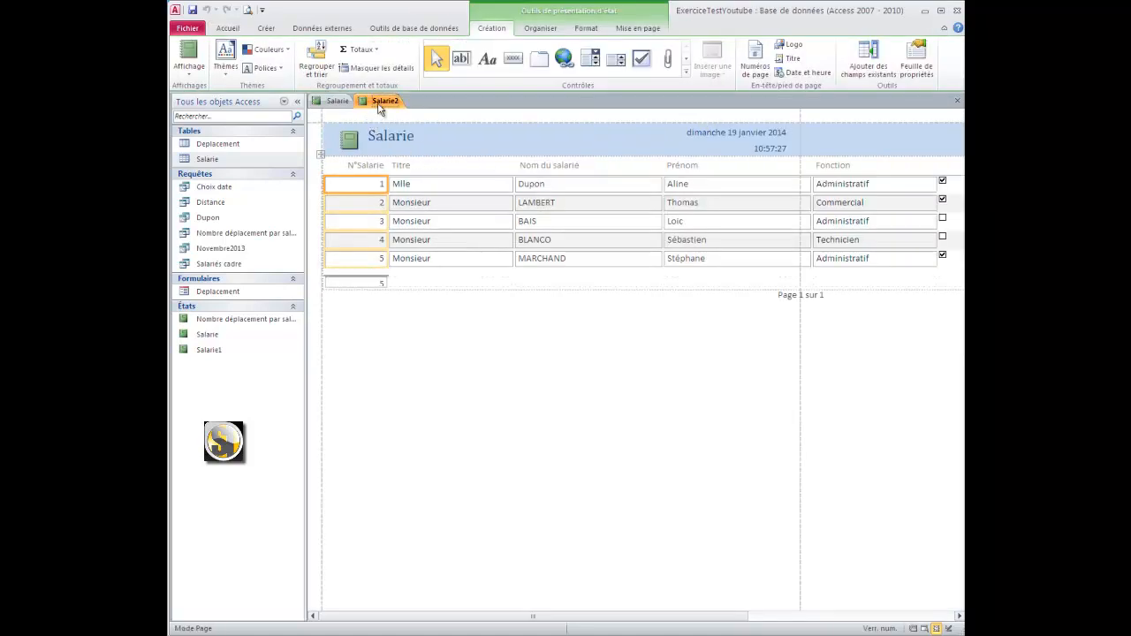
# - Set the new report's page orientation to landscape and save it as Salarie2 while closing it
pyautogui.click(640, 29)
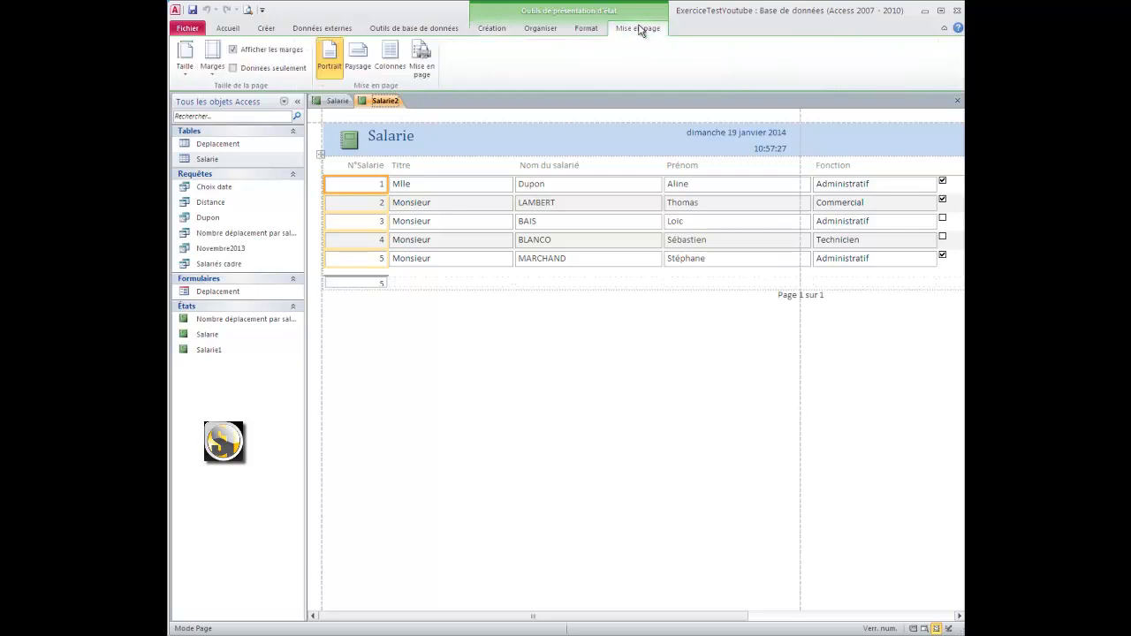
pyautogui.click(360, 69)
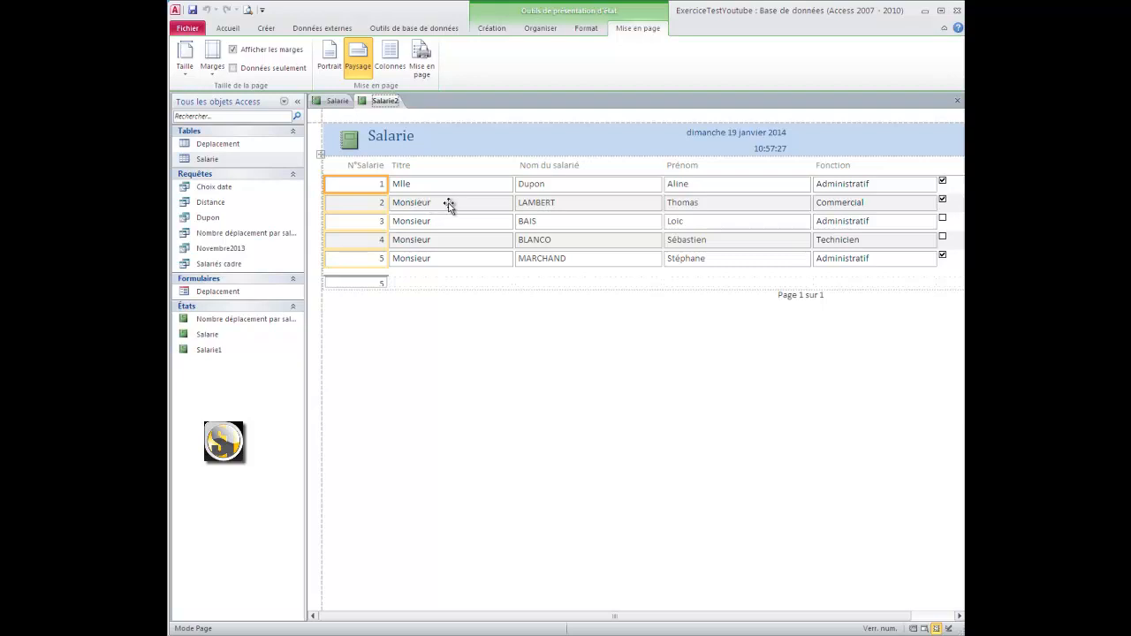
pyautogui.click(954, 103)
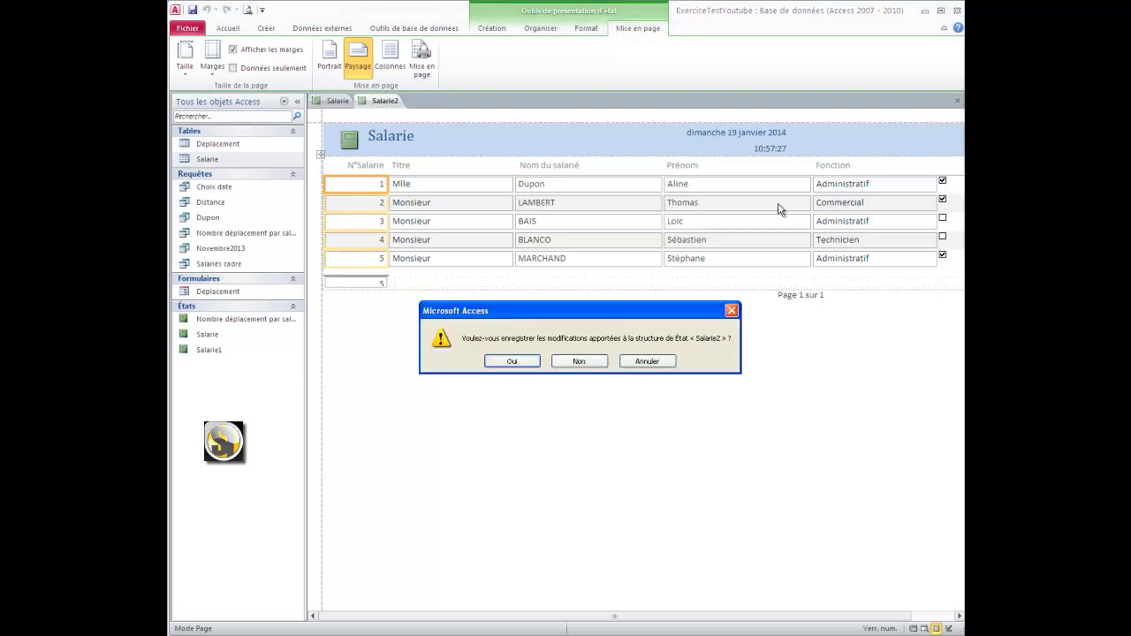
pyautogui.click(515, 360)
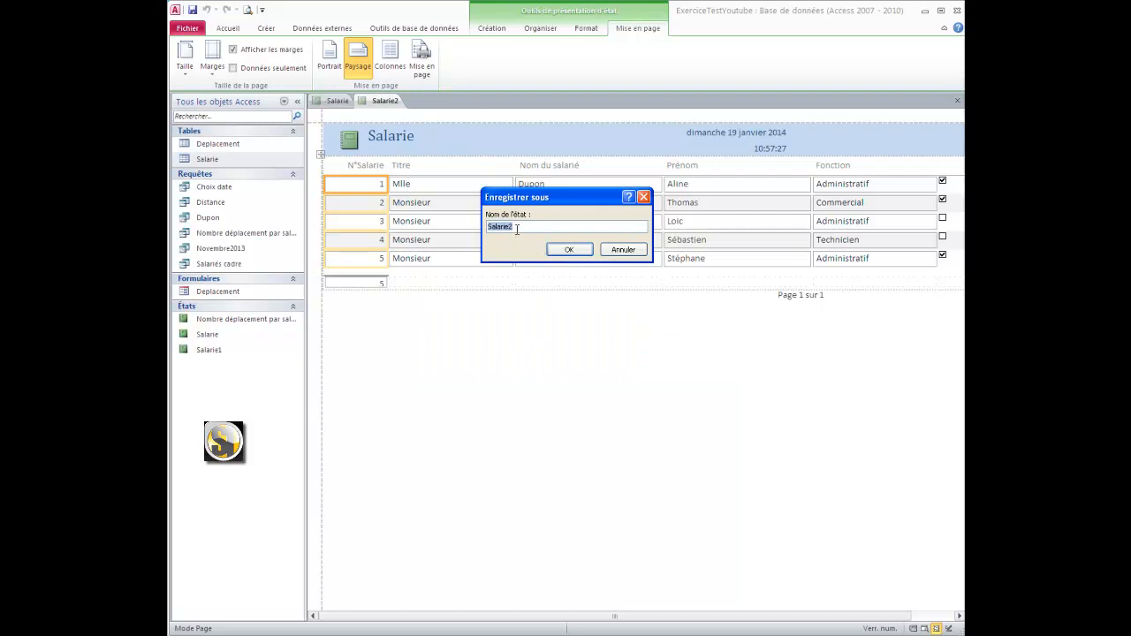
pyautogui.click(567, 250)
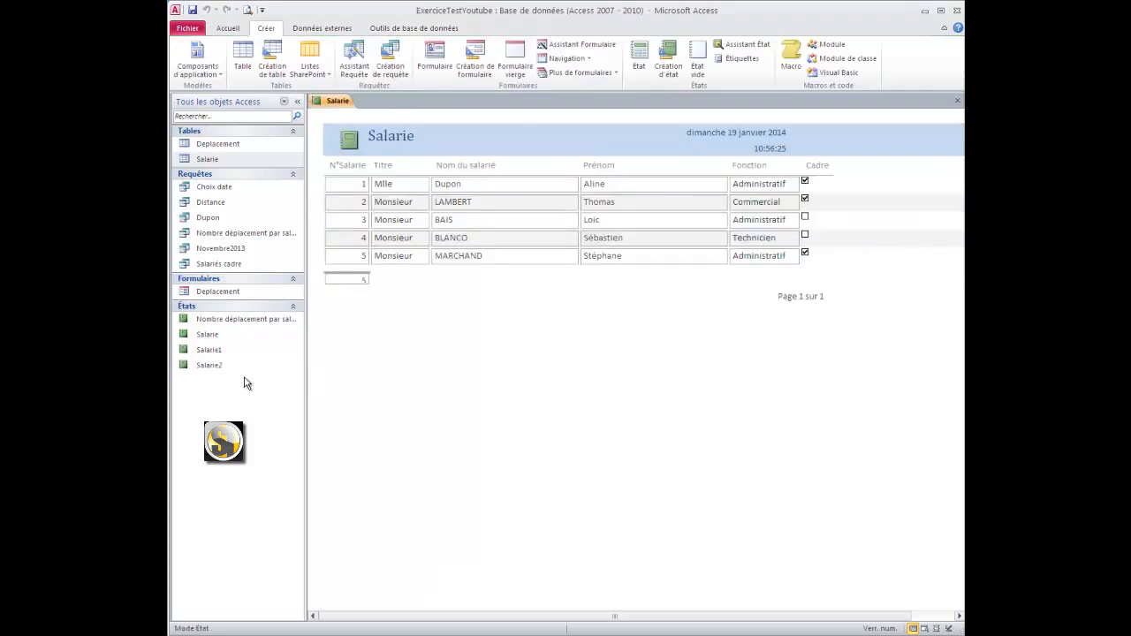
pyautogui.click(212, 365)
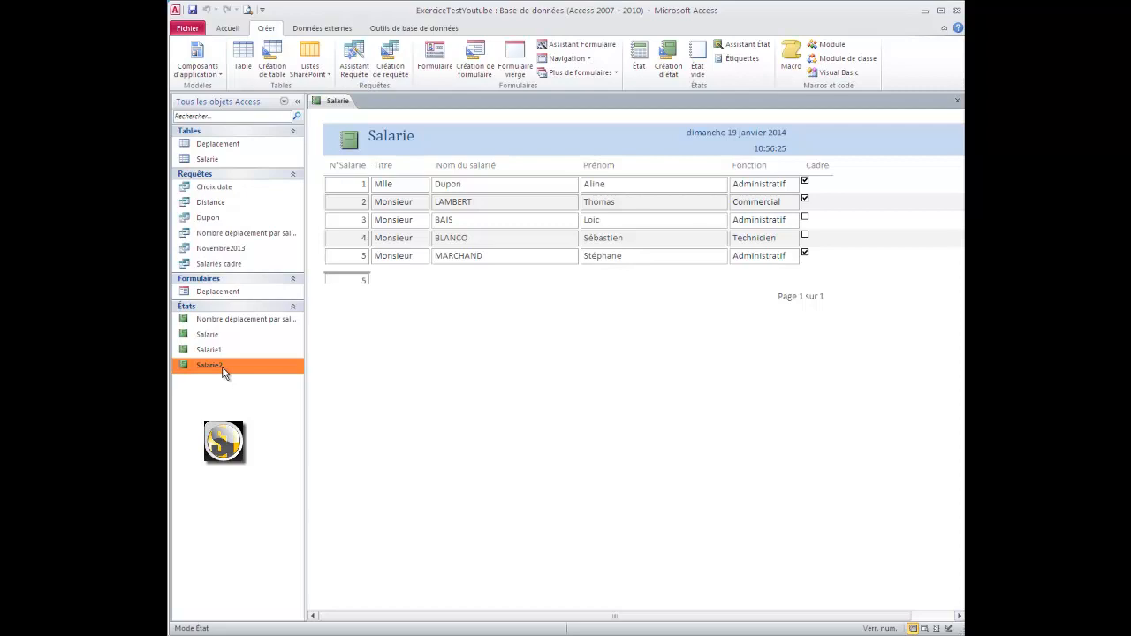
pyautogui.click(212, 159)
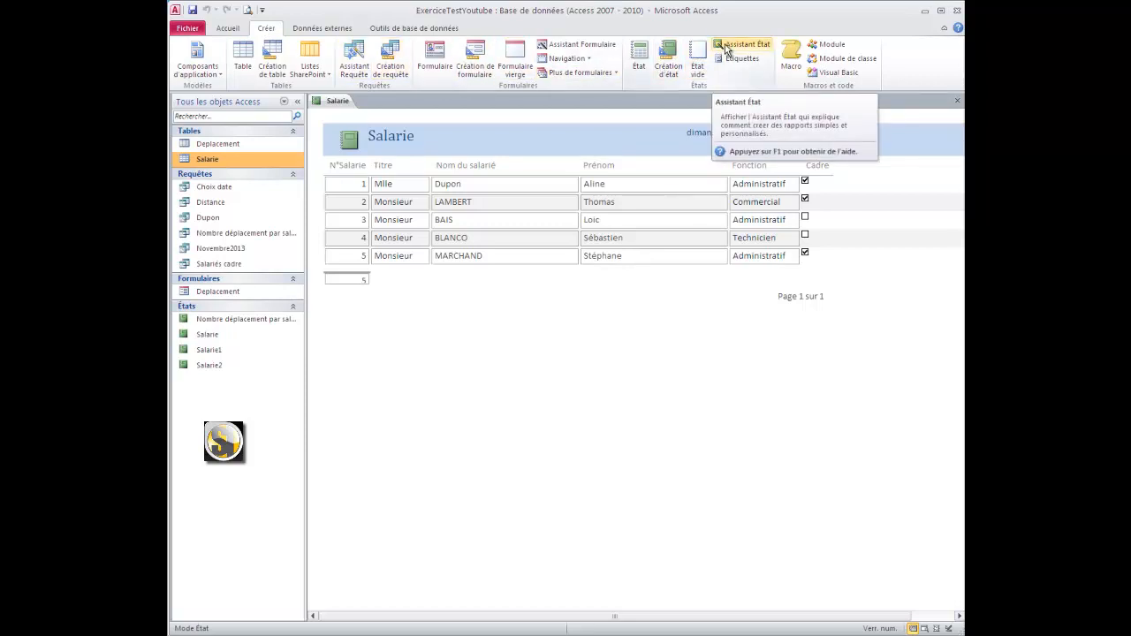
pyautogui.click(724, 46)
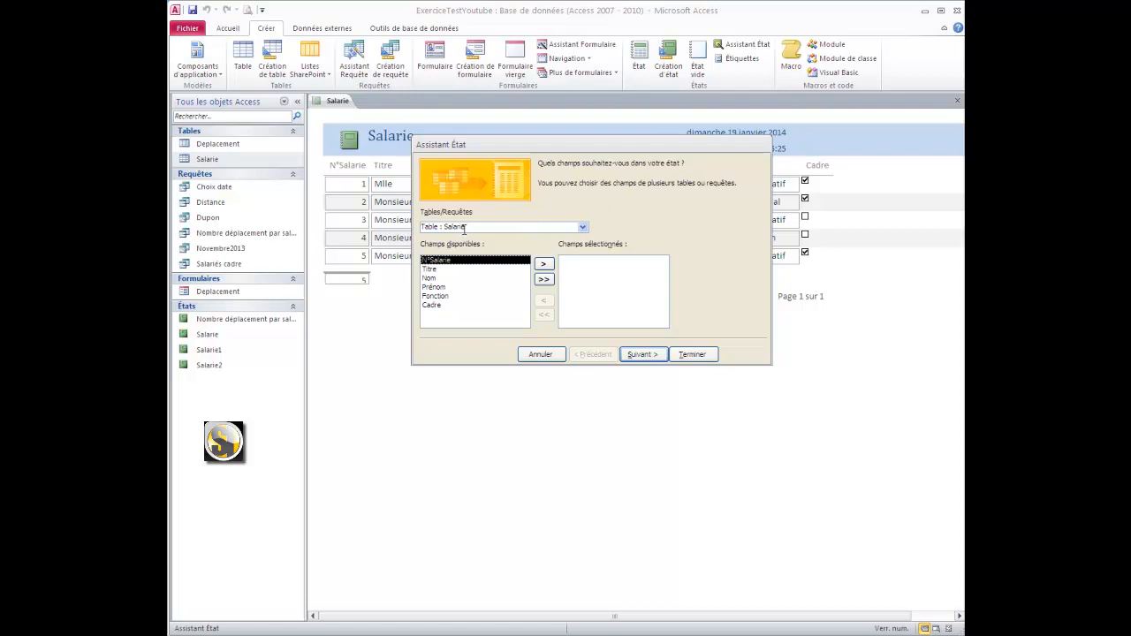
pyautogui.click(499, 279)
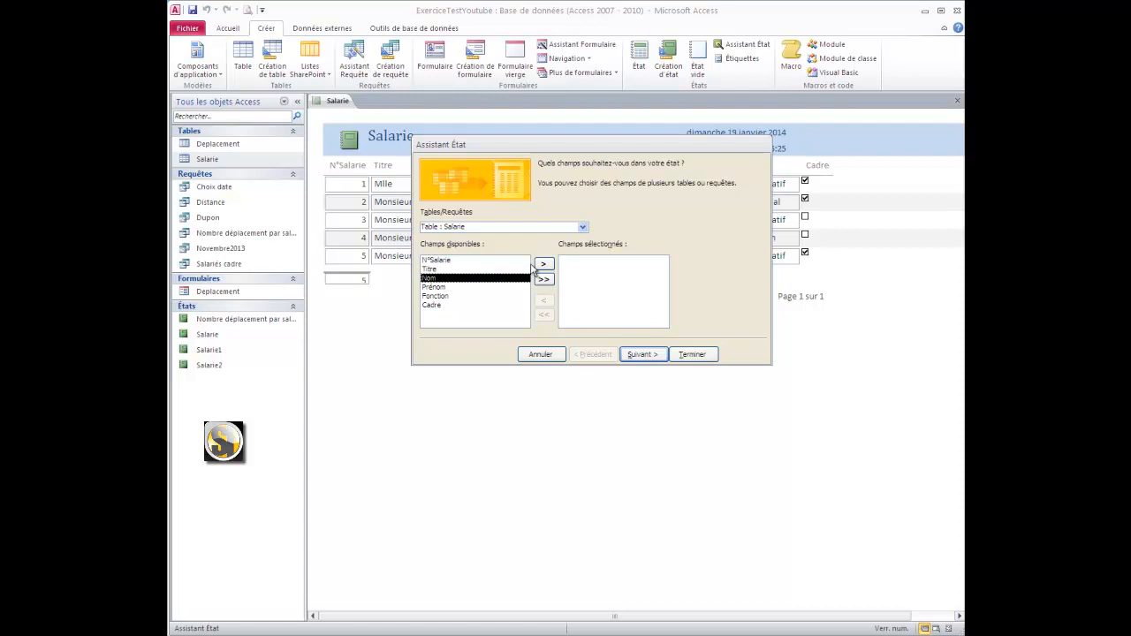
pyautogui.click(543, 264)
pyautogui.click(543, 264)
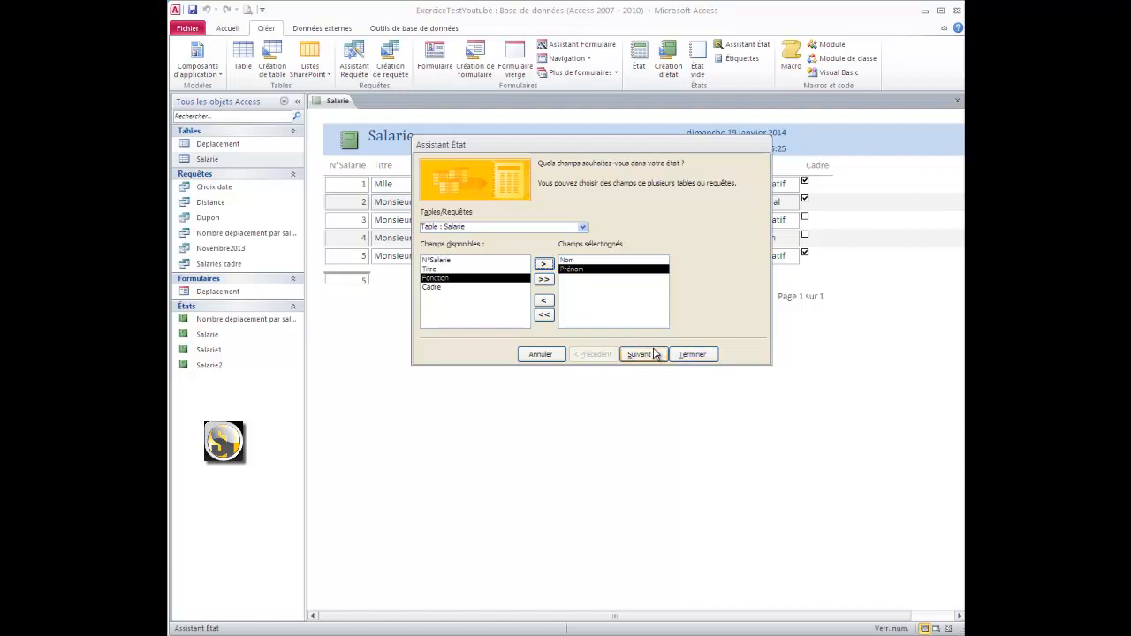
pyautogui.click(540, 354)
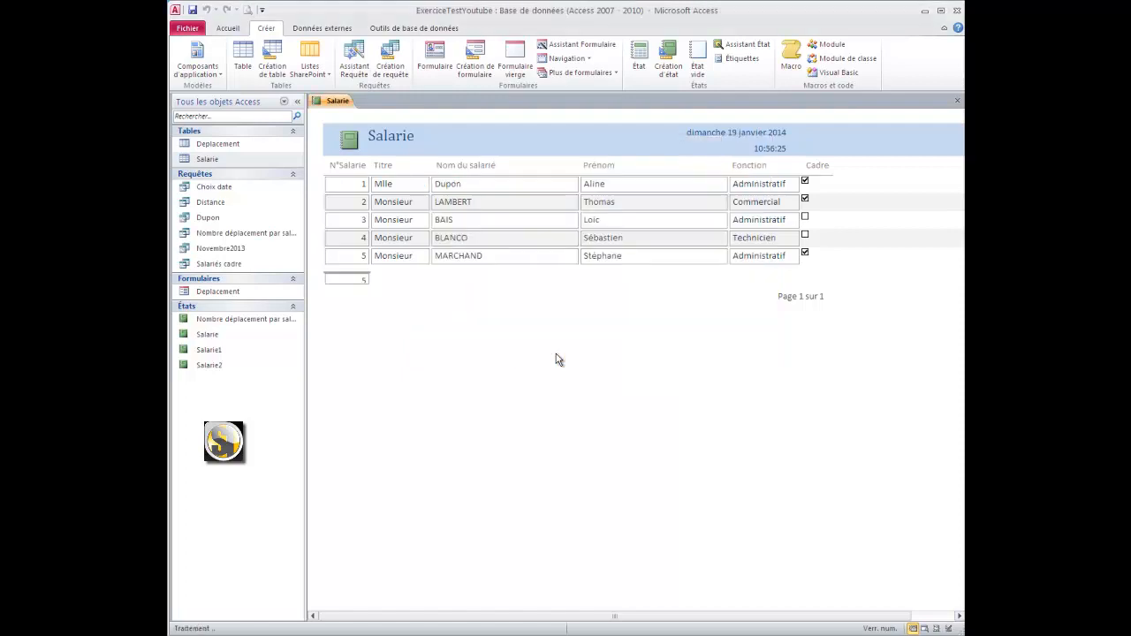
# - Open the Salarie1 report to examine its layout, and close both open reports
pyautogui.click(213, 352)
pyautogui.doubleClick(214, 352)
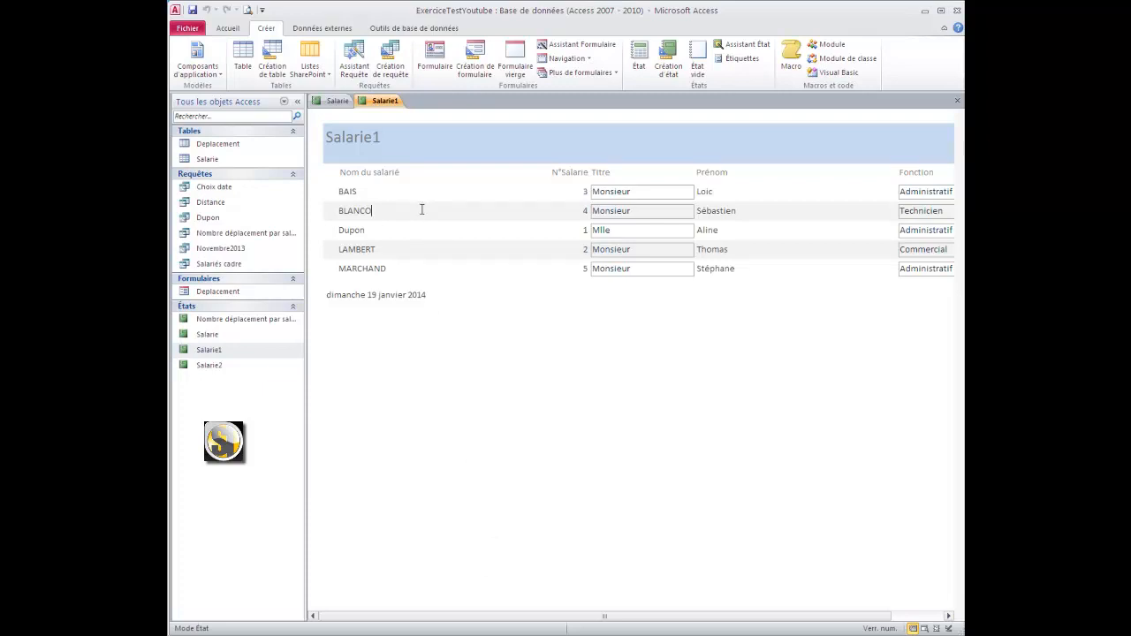
pyautogui.click(437, 297)
pyautogui.click(955, 102)
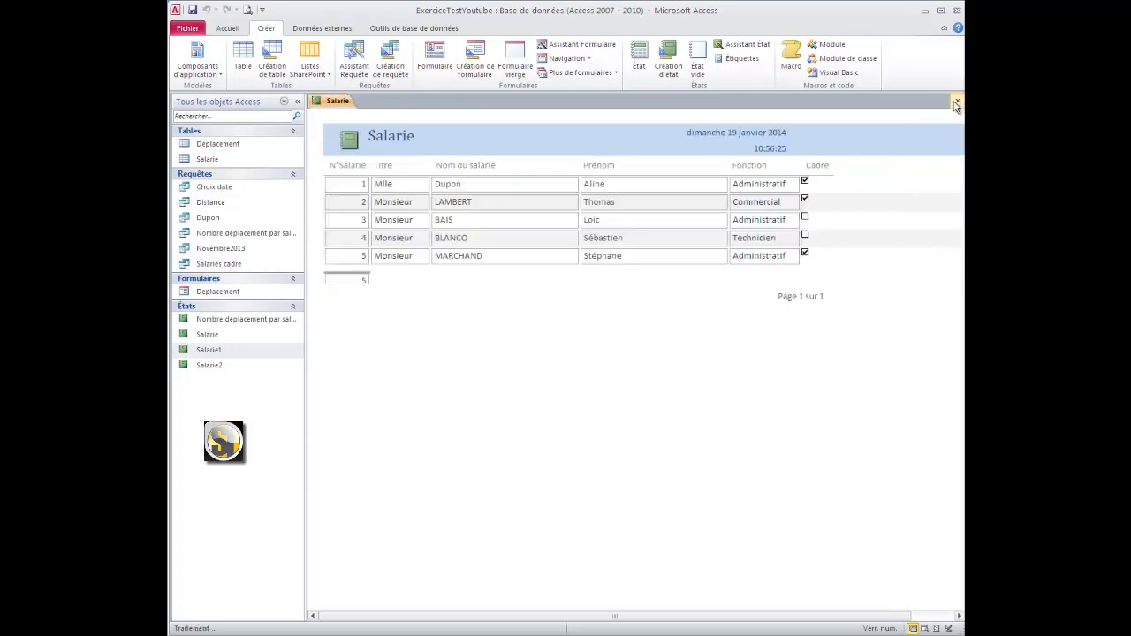
pyautogui.click(956, 101)
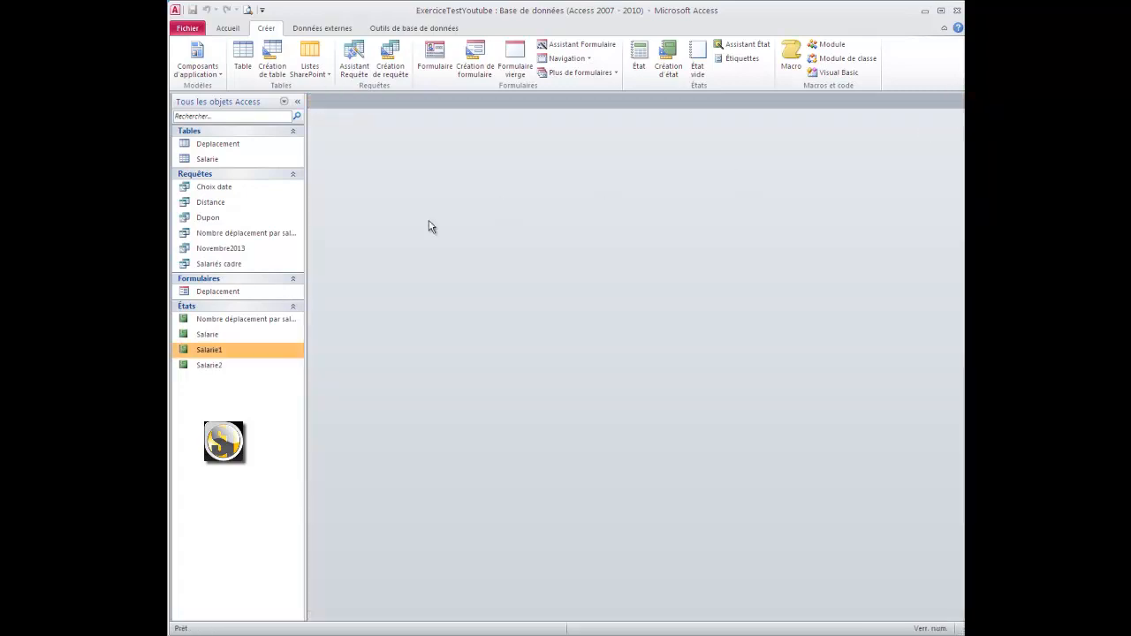
# - Open the Salarie2 report and put it in Layout view
pyautogui.click(211, 337)
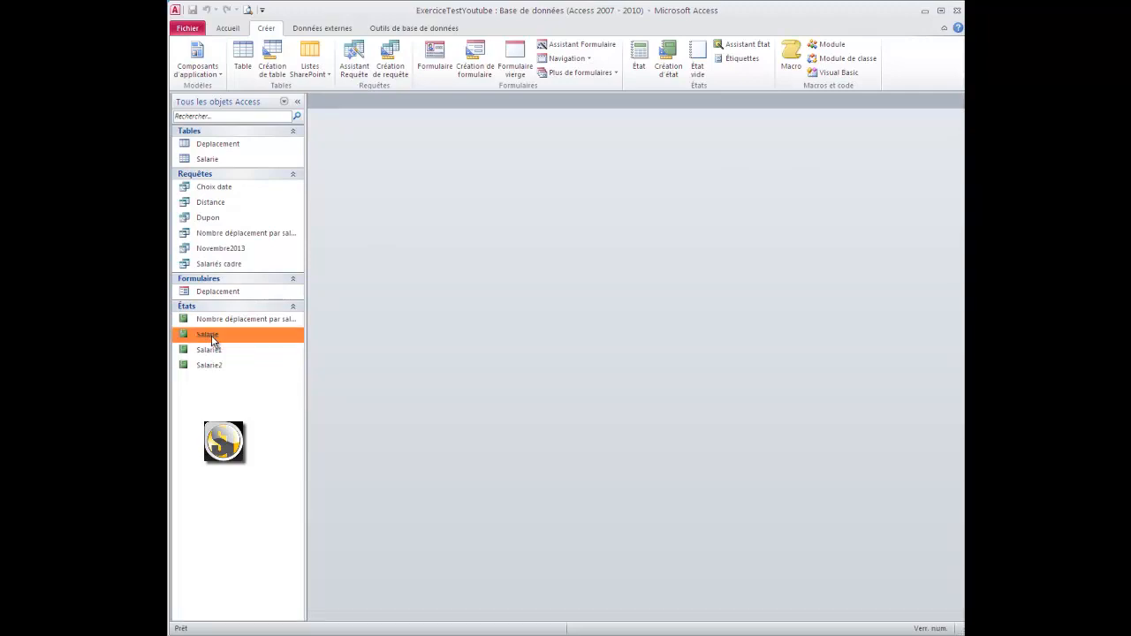
pyautogui.click(214, 368)
pyautogui.doubleClick(213, 368)
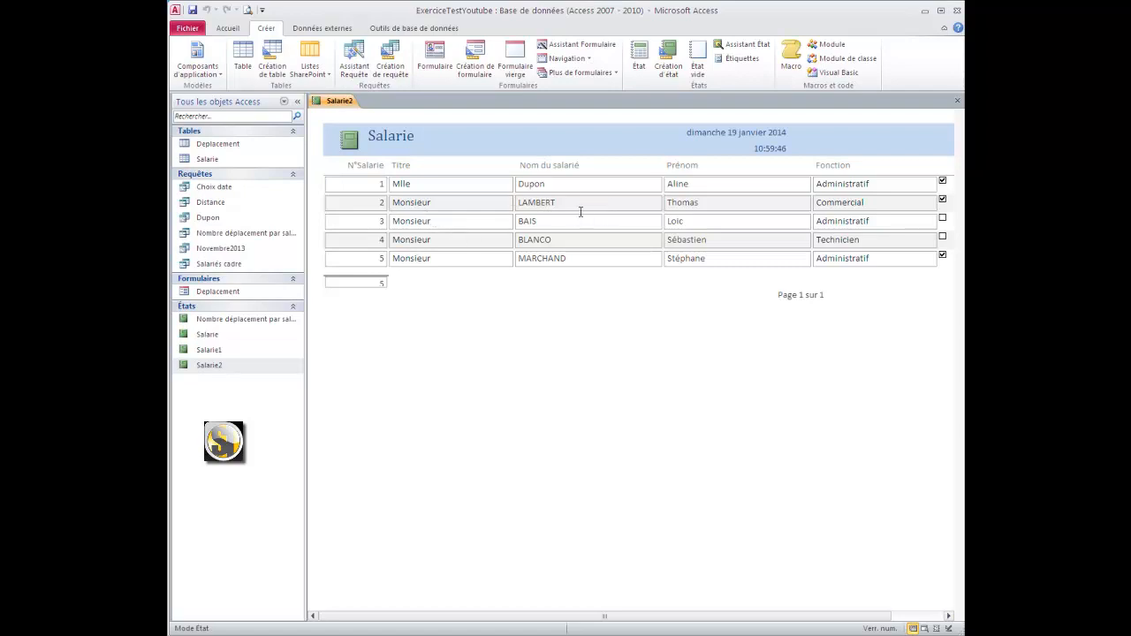
pyautogui.click(233, 31)
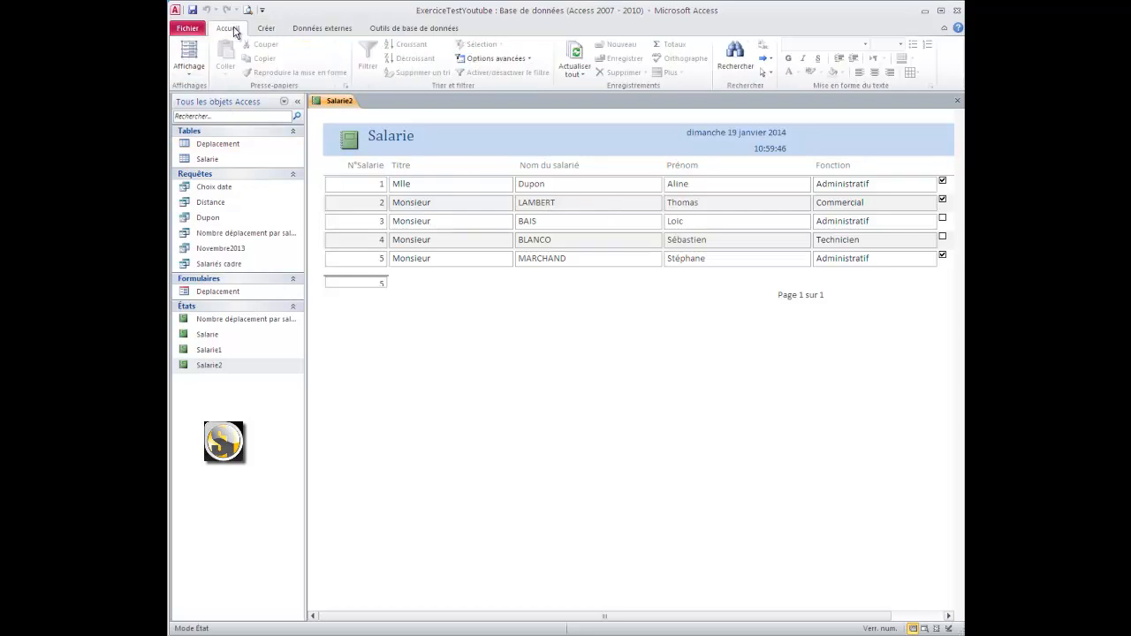
pyautogui.click(195, 57)
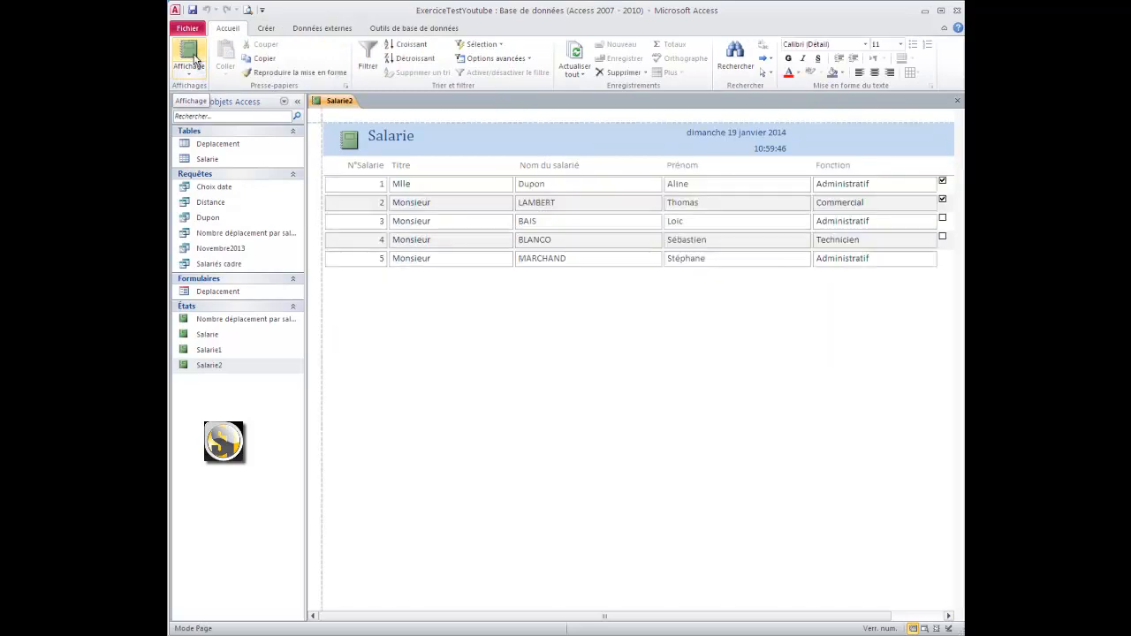
# - Narrow the N°Salarie and Titre columns to fit their contents and show the report in Design view
pyautogui.moveTo(387, 204); pyautogui.dragTo(368, 202)
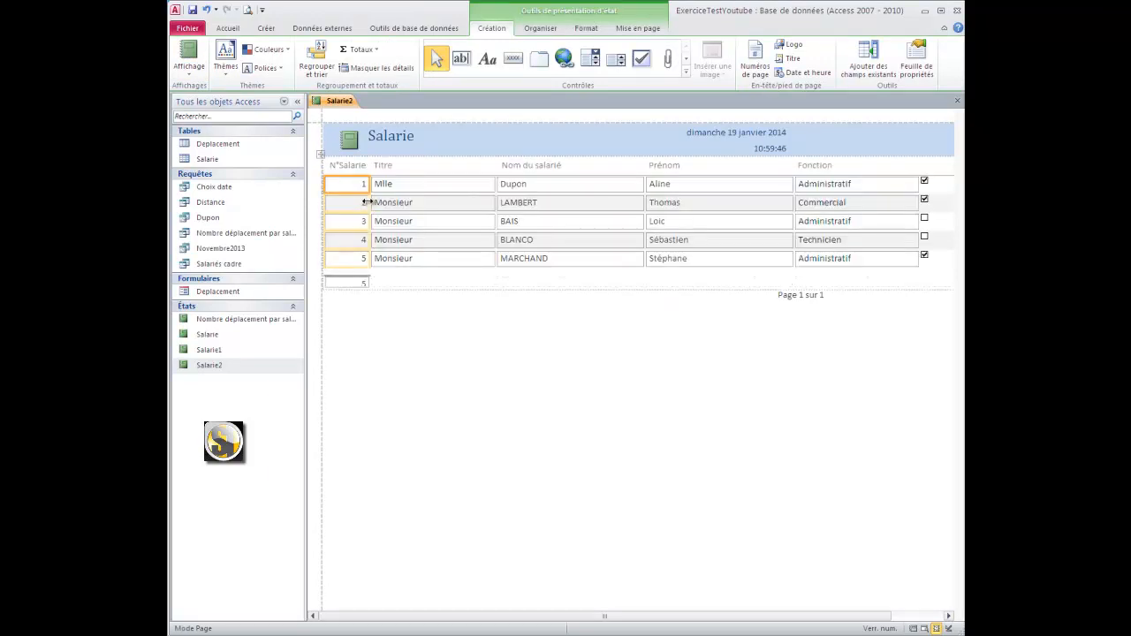
pyautogui.click(444, 205)
pyautogui.moveTo(493, 203); pyautogui.dragTo(445, 197)
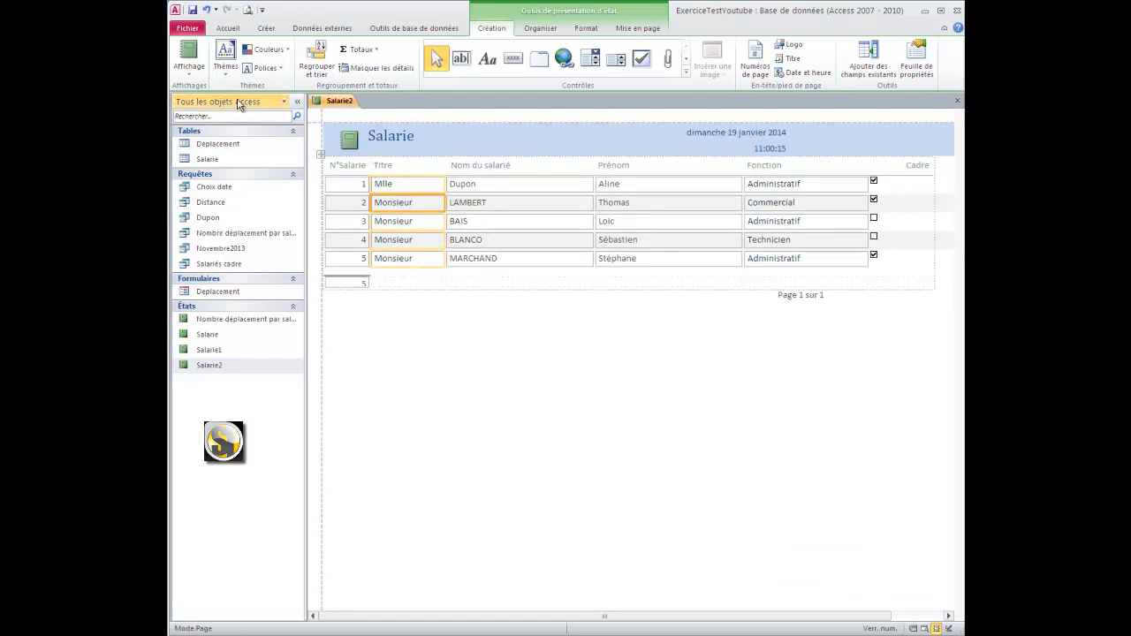
pyautogui.click(194, 75)
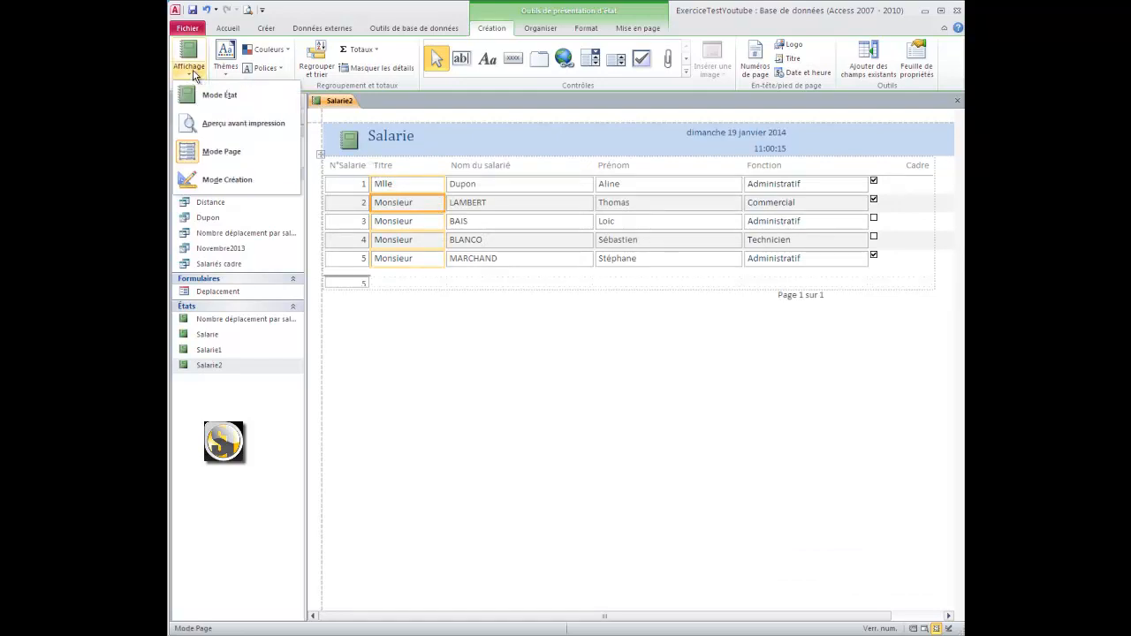
pyautogui.click(227, 179)
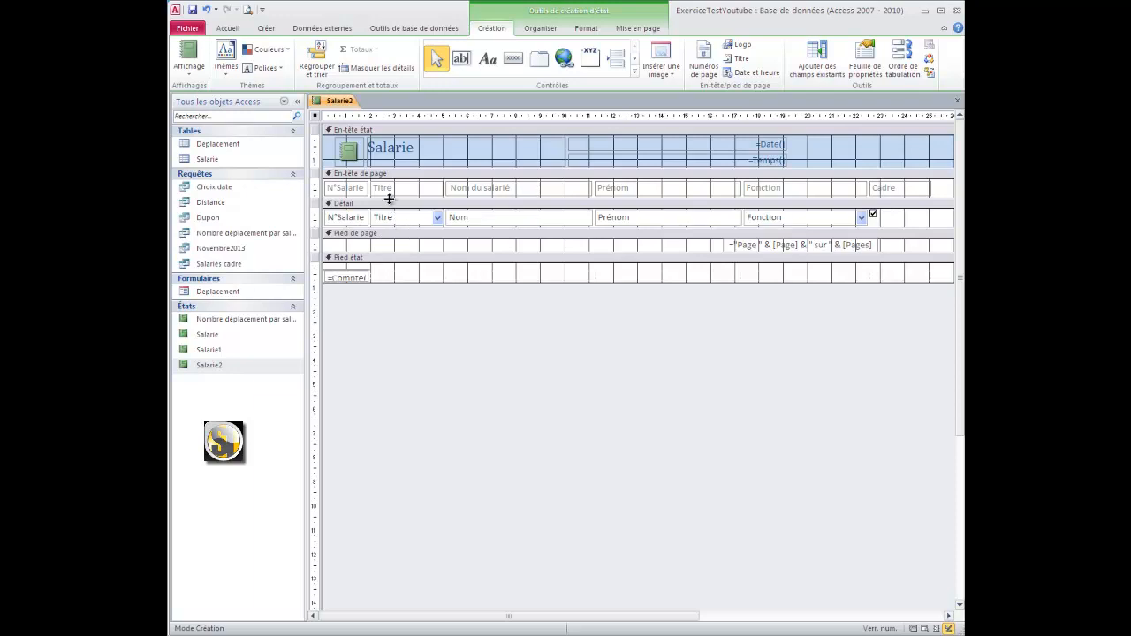
# - Widen the record count field in the report footer, together with the N°Salarie column, and show the report in Report view
pyautogui.click(384, 138)
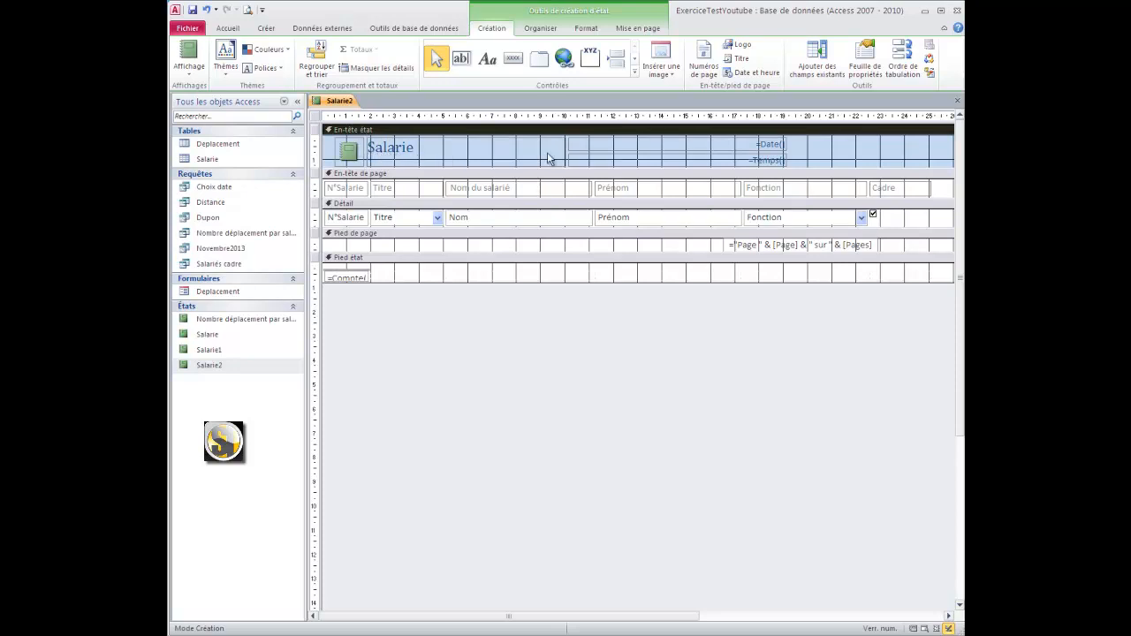
pyautogui.click(619, 146)
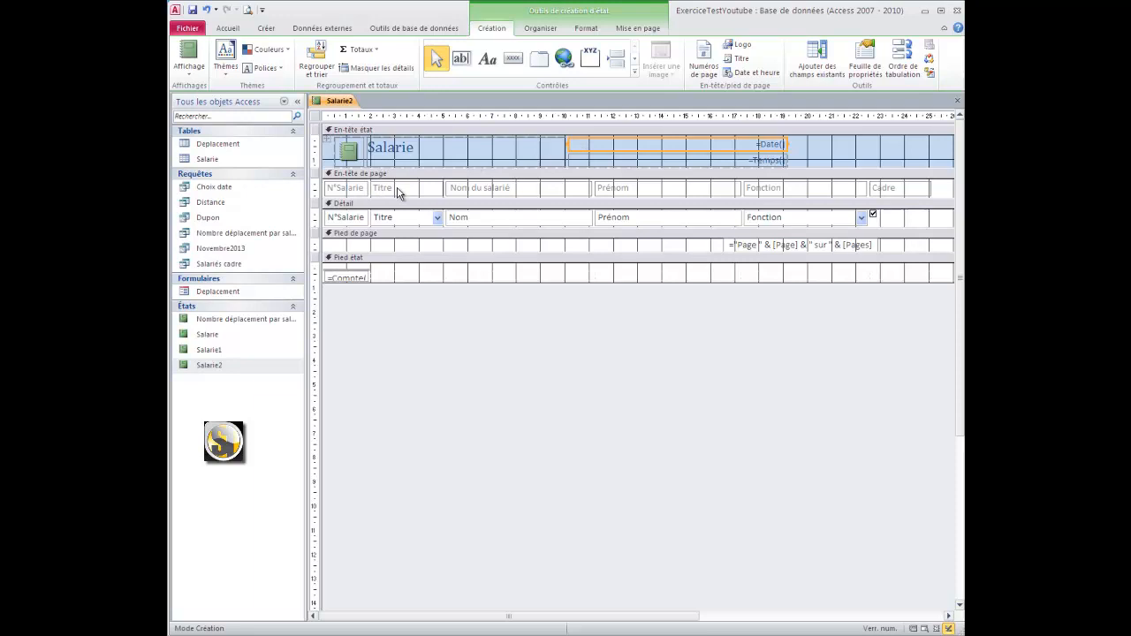
pyautogui.click(410, 248)
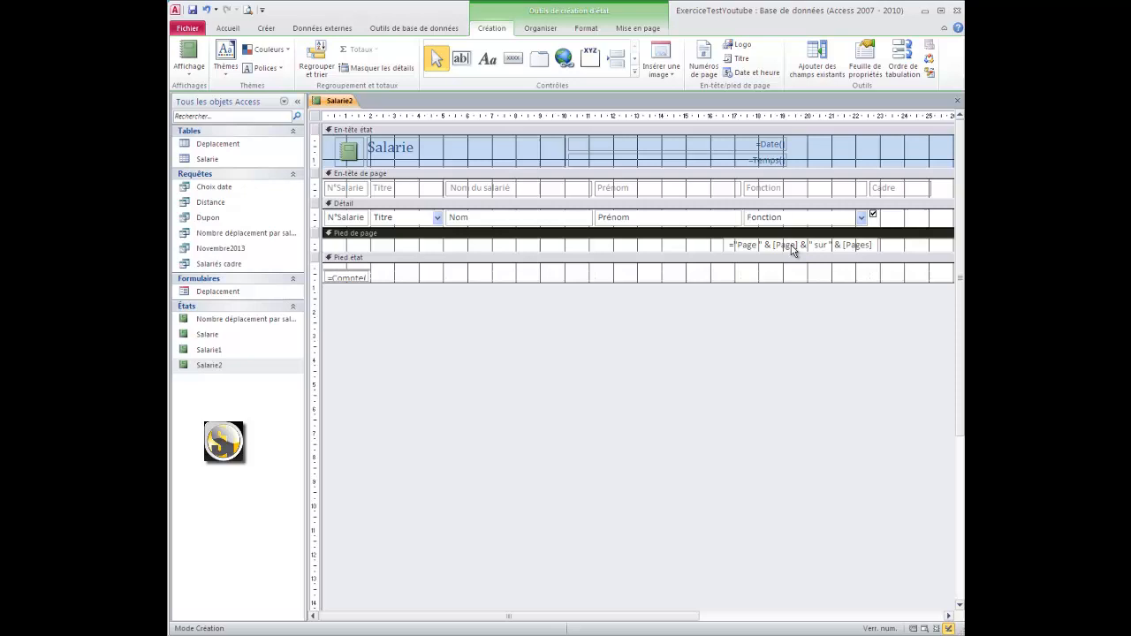
pyautogui.click(361, 278)
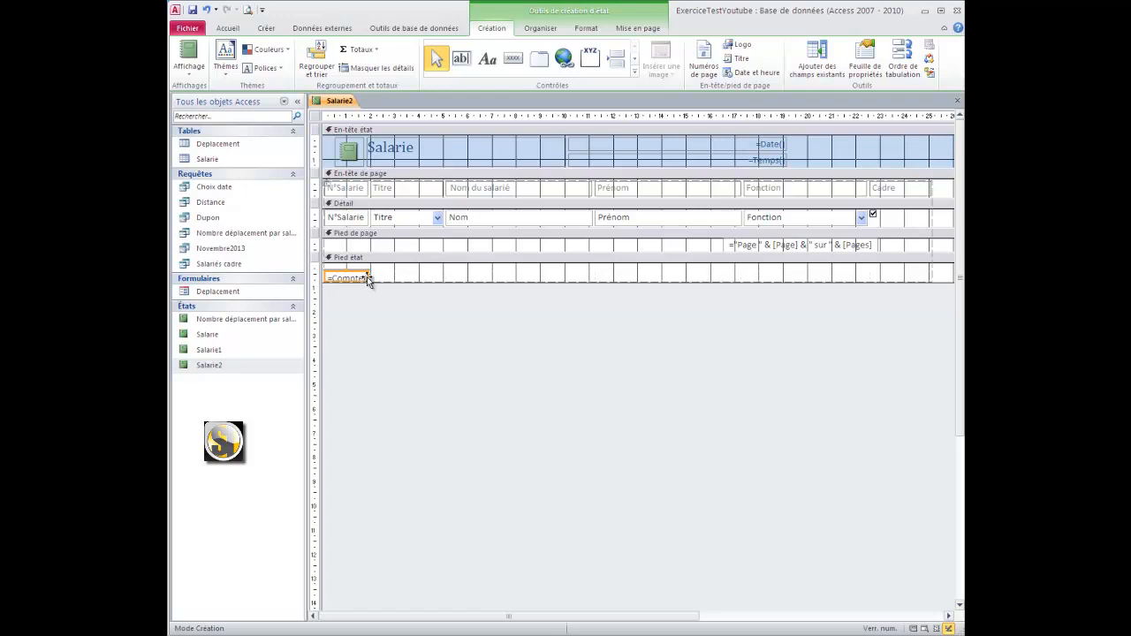
pyautogui.moveTo(371, 277); pyautogui.dragTo(391, 279)
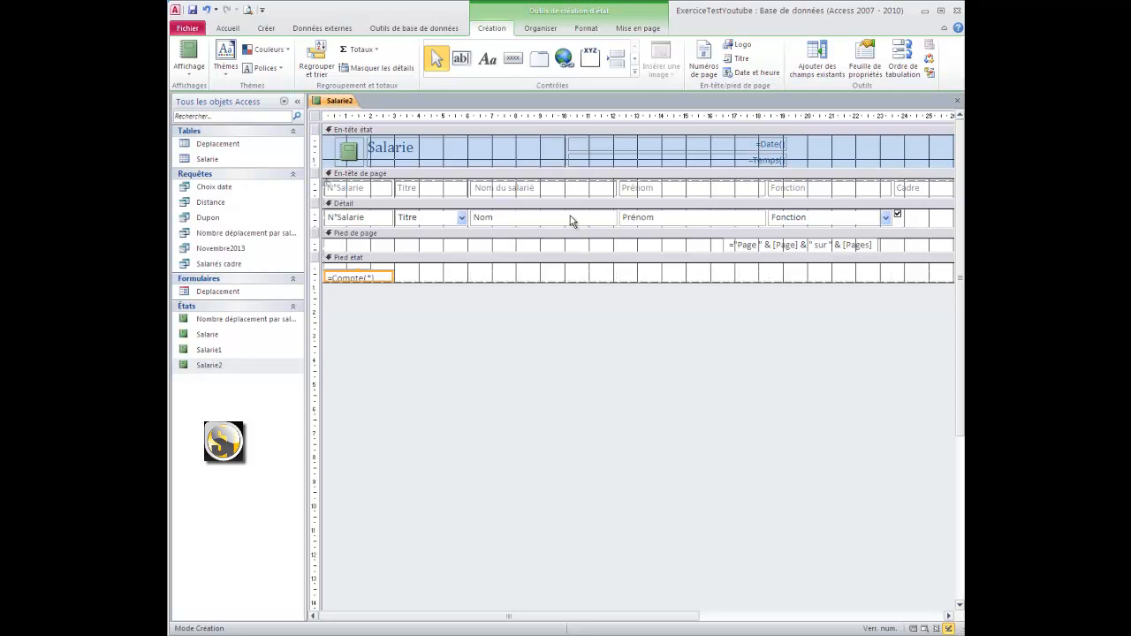
pyautogui.click(187, 60)
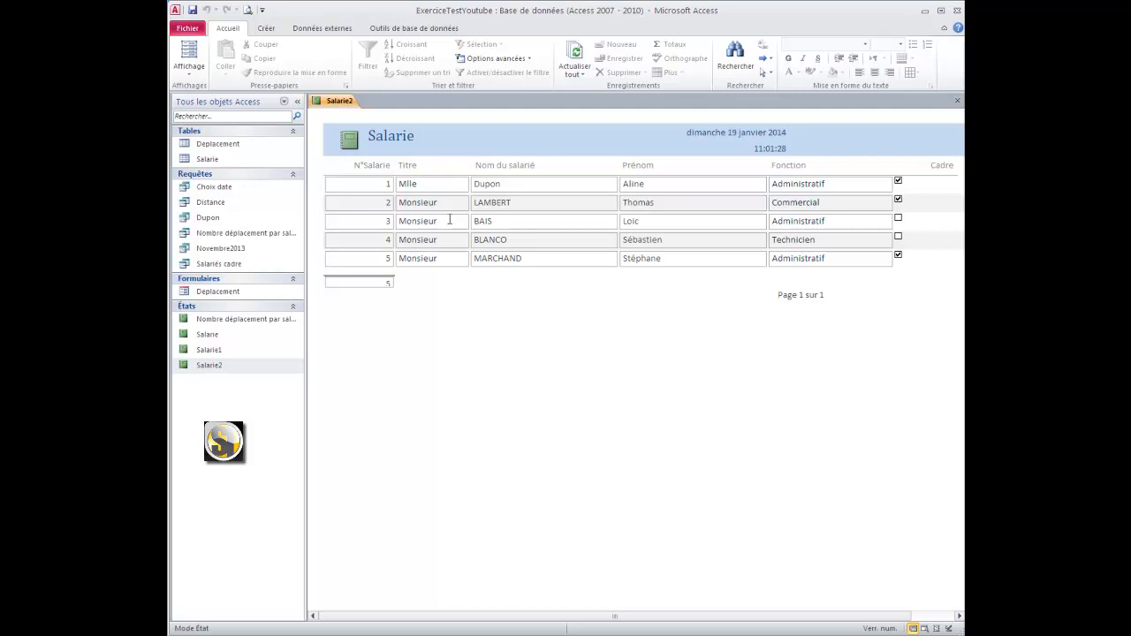
# - Return the report to Design view and narrow the N°Salarie column from its page header label
pyautogui.click(203, 82)
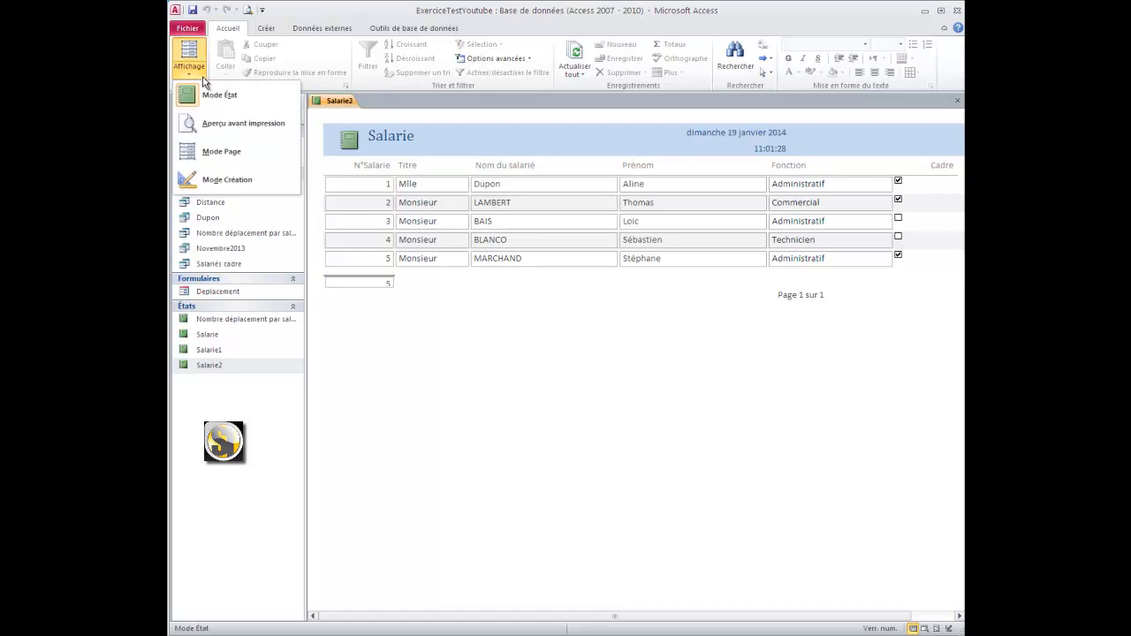
pyautogui.click(227, 180)
pyautogui.click(350, 188)
pyautogui.click(382, 245)
pyautogui.click(381, 245)
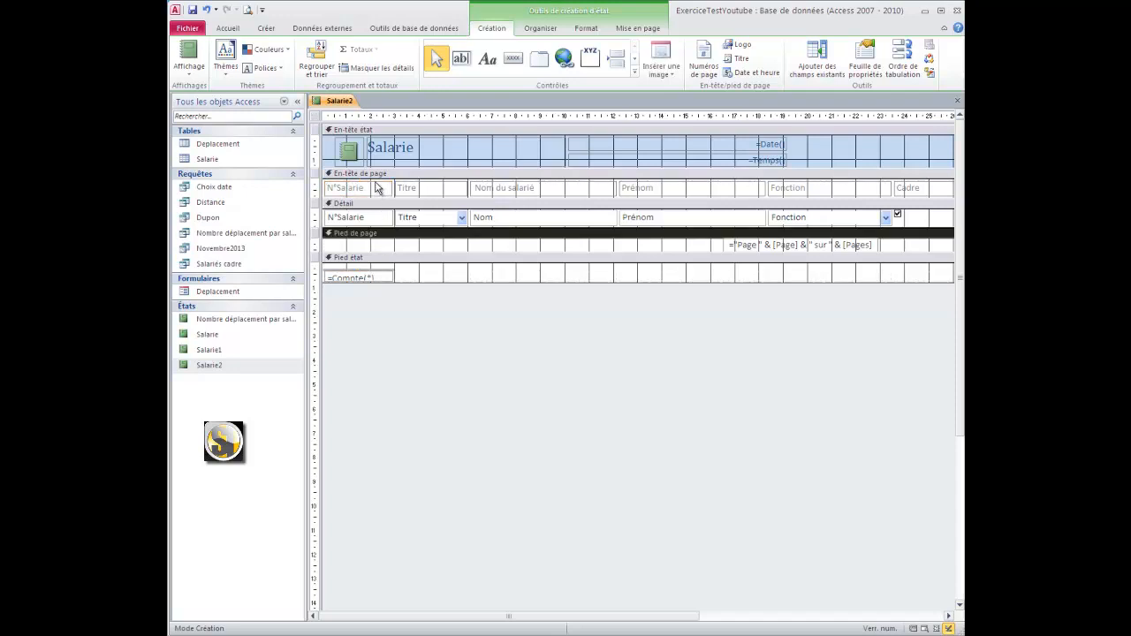
pyautogui.click(380, 188)
pyautogui.moveTo(389, 189); pyautogui.dragTo(376, 189)
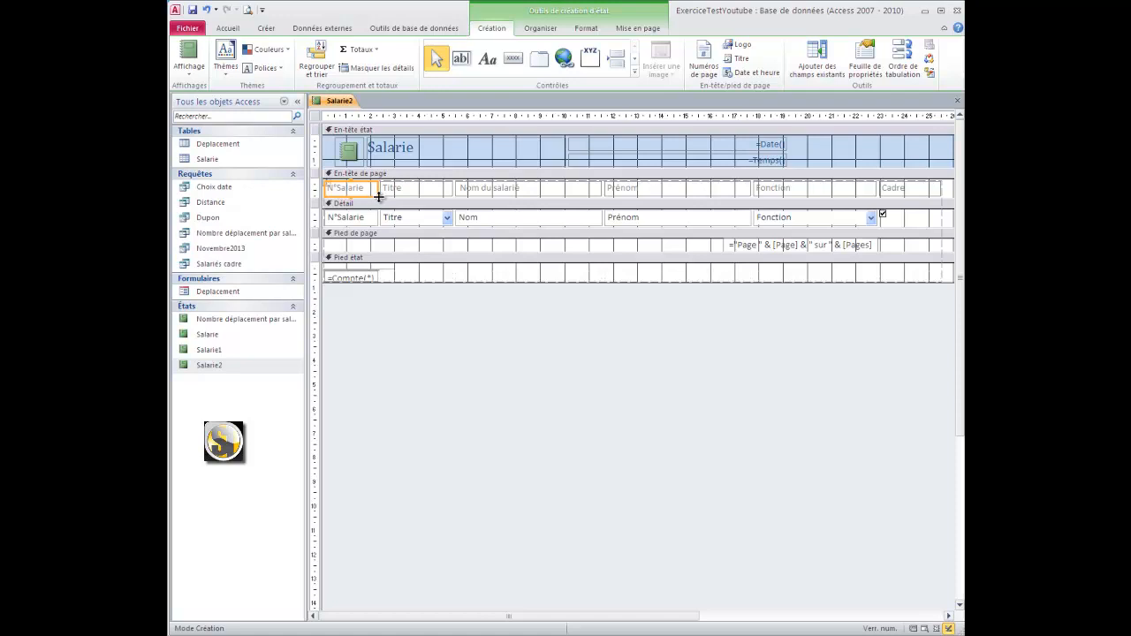
# - Remove the control layout from all the report's controls so each can be resized independently
pyautogui.hotkey('ctrl', 'a')
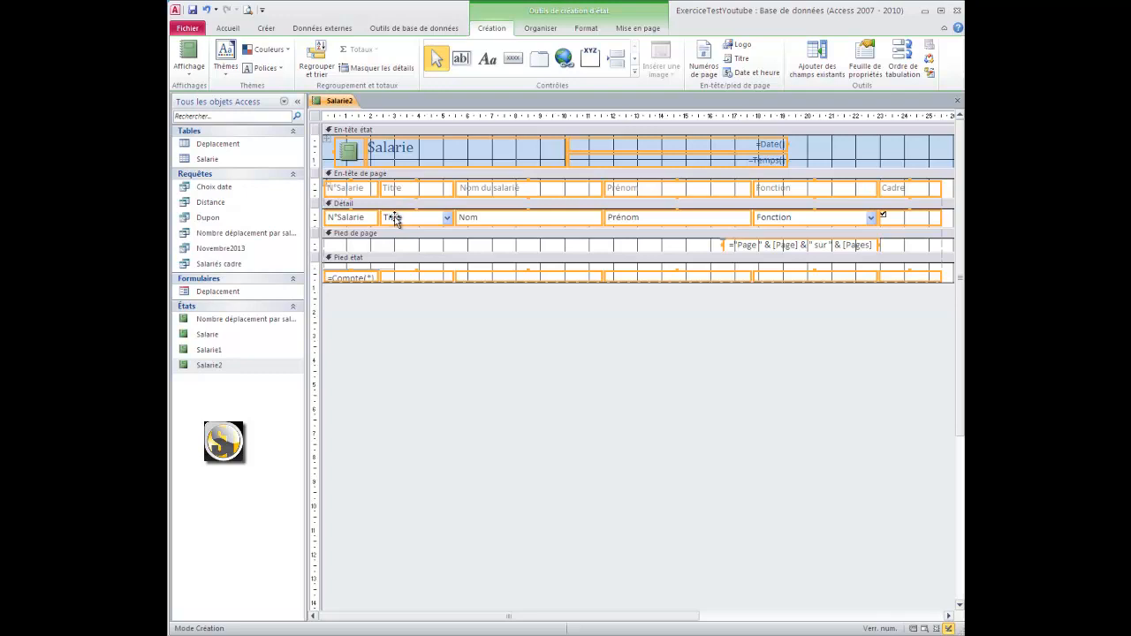
pyautogui.rightClick(395, 220)
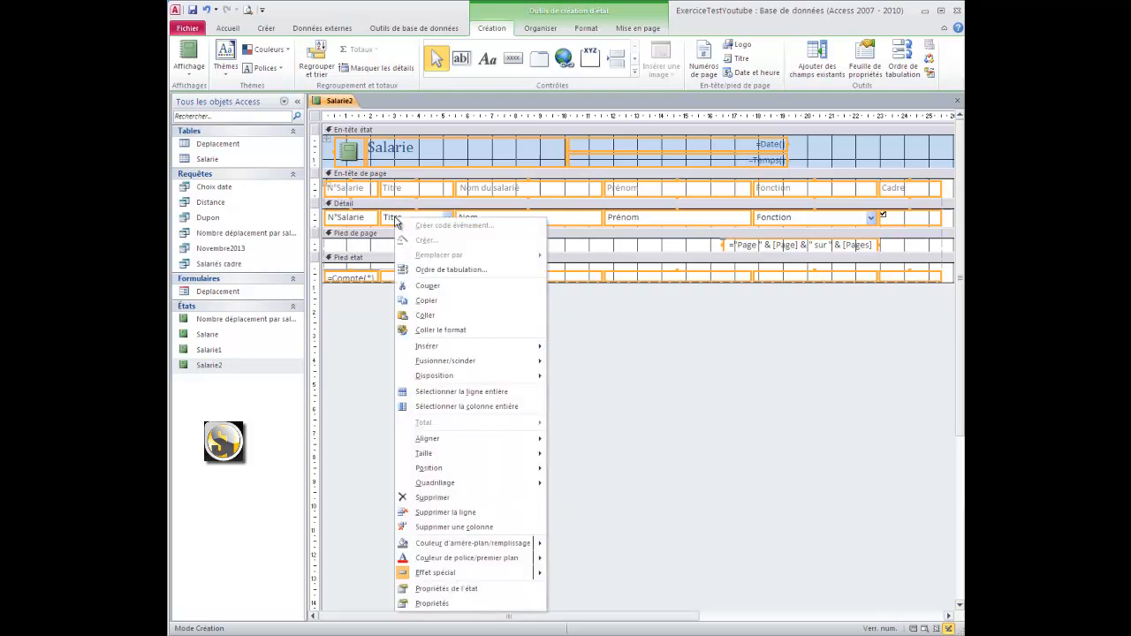
pyautogui.moveTo(442, 376)
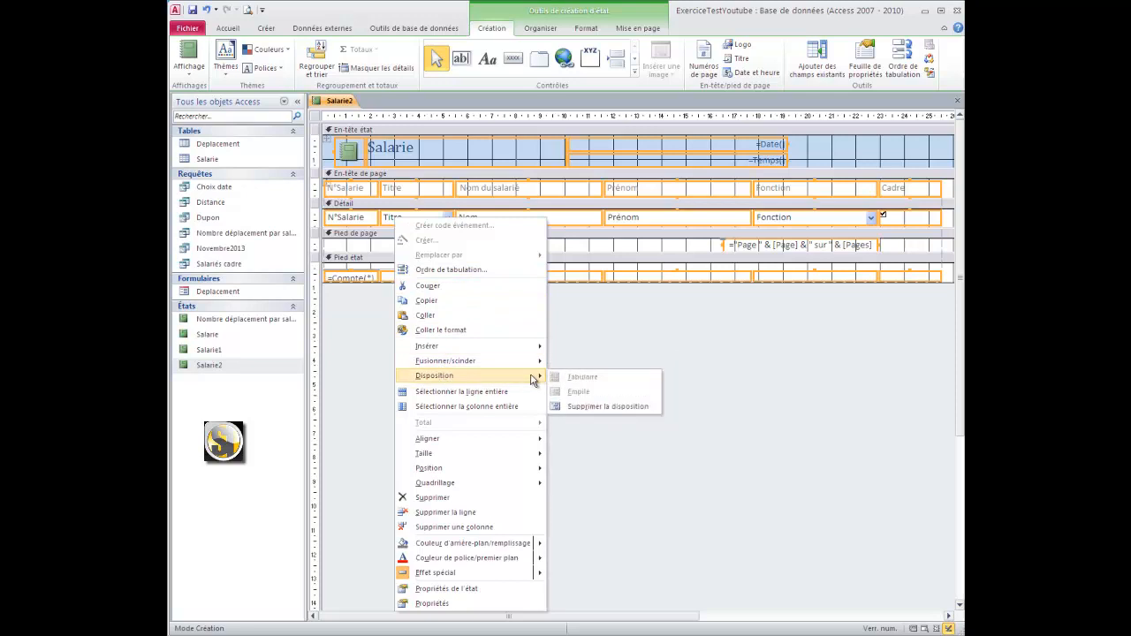
pyautogui.click(585, 410)
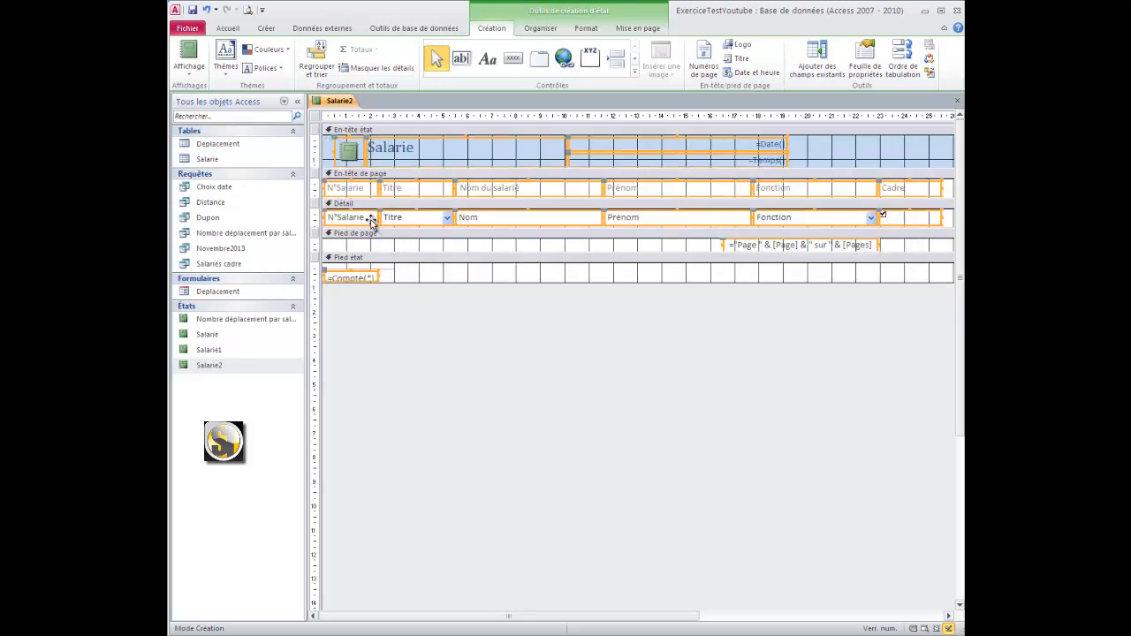
# - Narrow only the count field in the report footer, check it in Report view, and close Salarie2 saving the changes
pyautogui.click(420, 278)
pyautogui.click(371, 274)
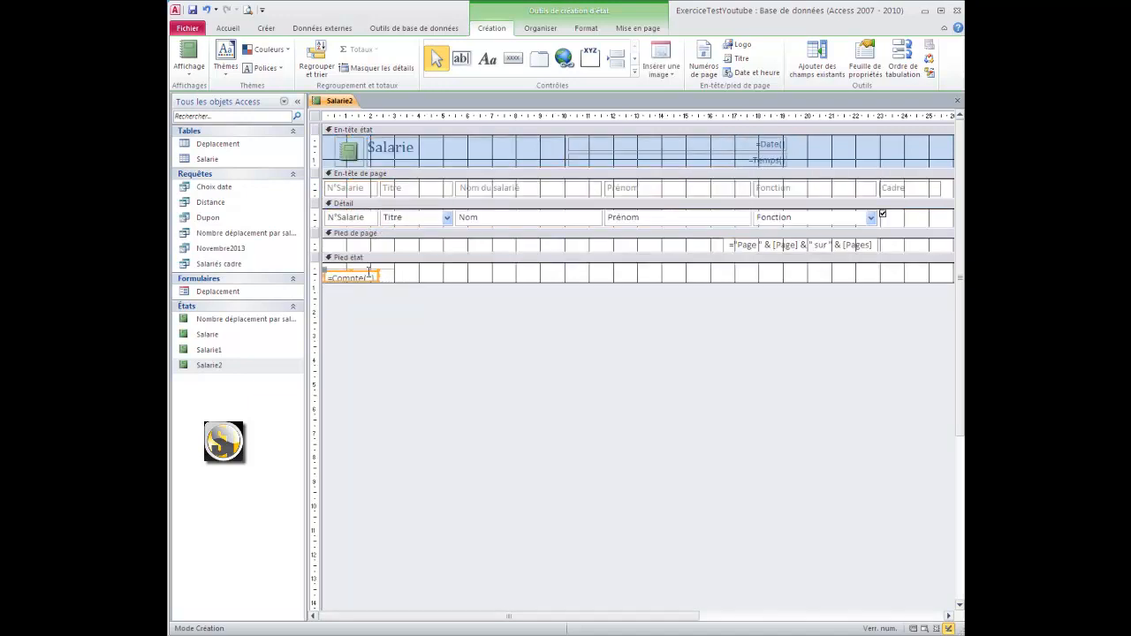
pyautogui.moveTo(378, 277); pyautogui.dragTo(356, 276)
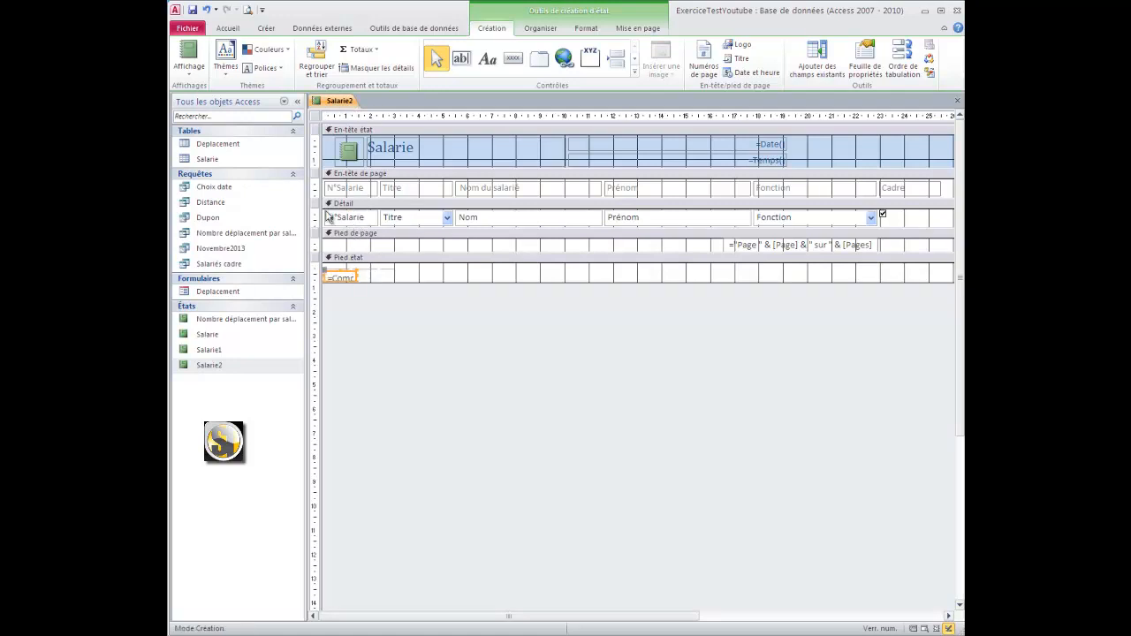
pyautogui.click(193, 55)
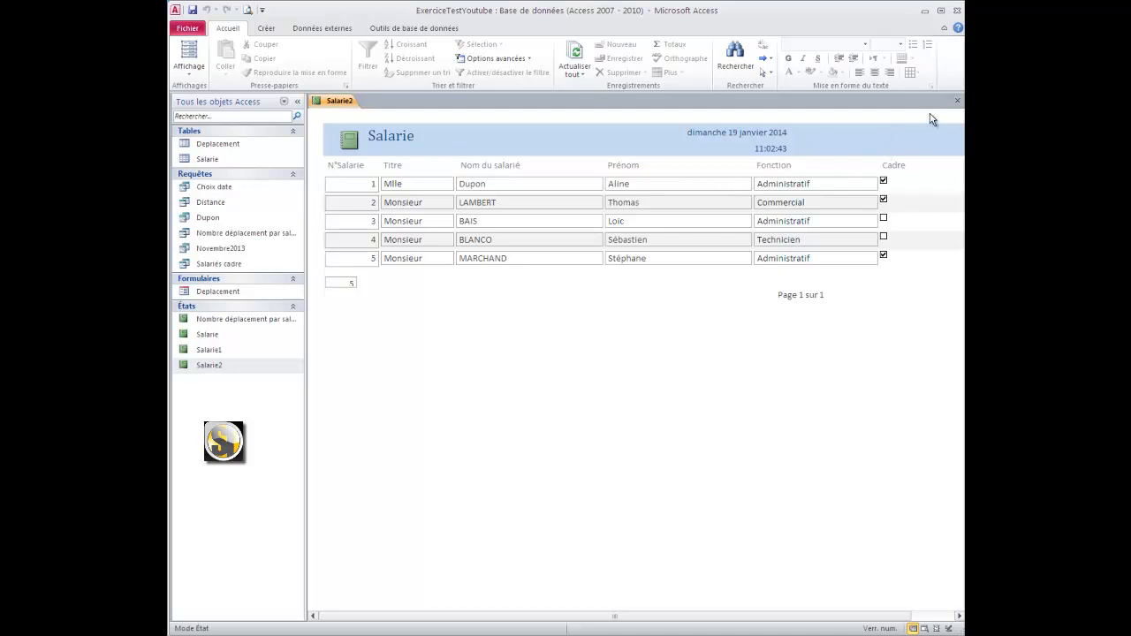
pyautogui.click(957, 101)
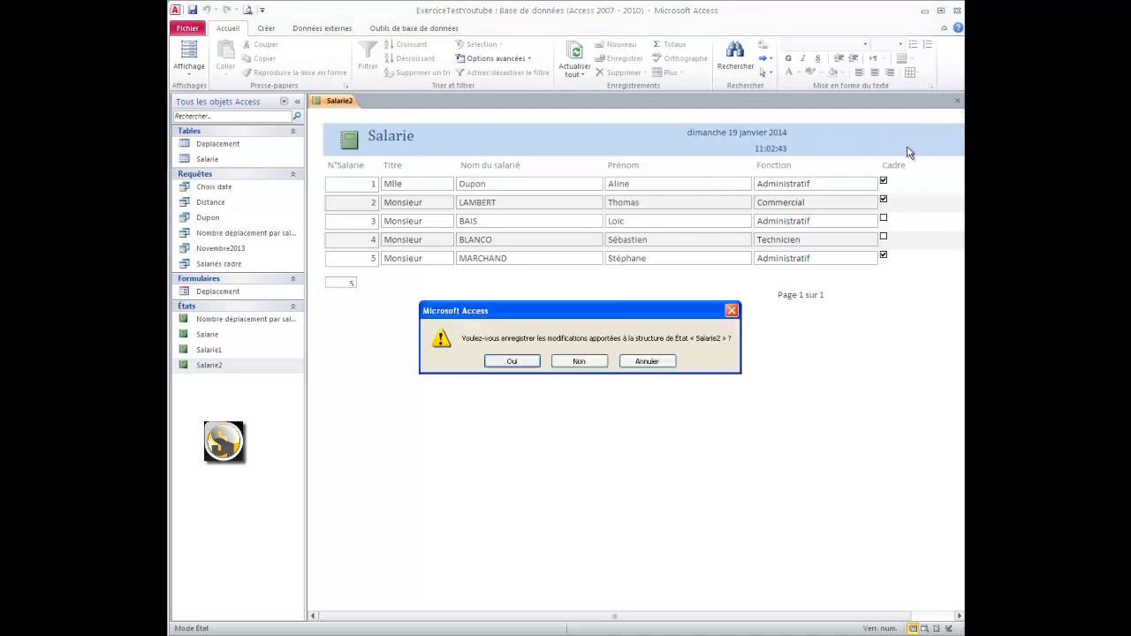
pyautogui.click(523, 362)
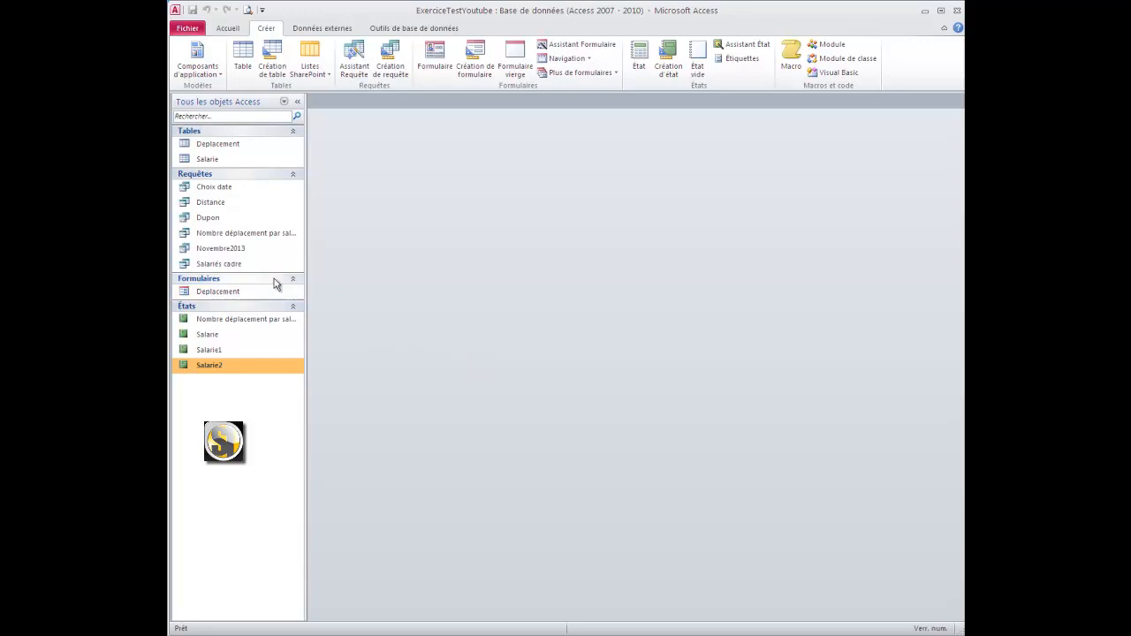
# - Open the Nombre déplacement par salarié query, widen its CompteDeKmFinal column to show the full heading, and close it saving the layout
pyautogui.click(252, 234)
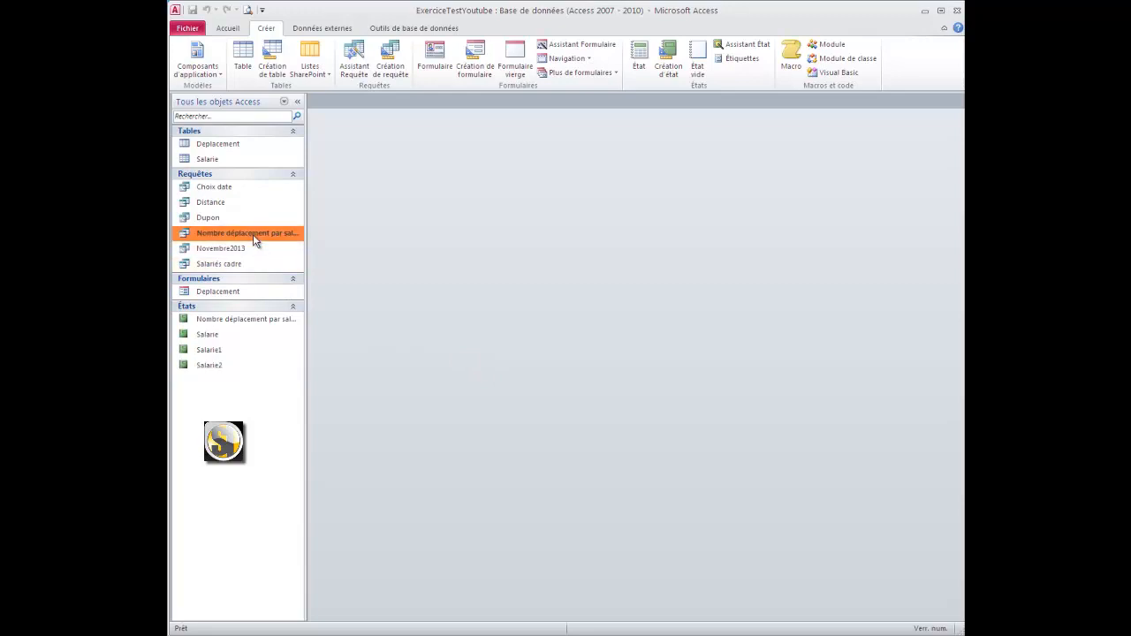
pyautogui.doubleClick(252, 233)
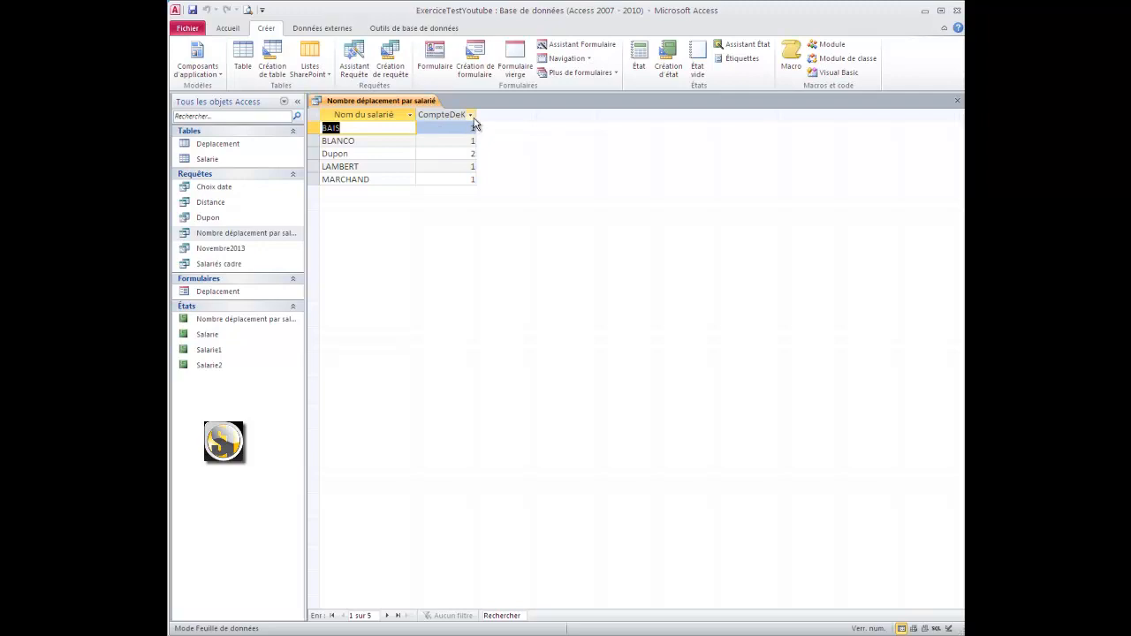
pyautogui.moveTo(477, 112); pyautogui.dragTo(528, 112)
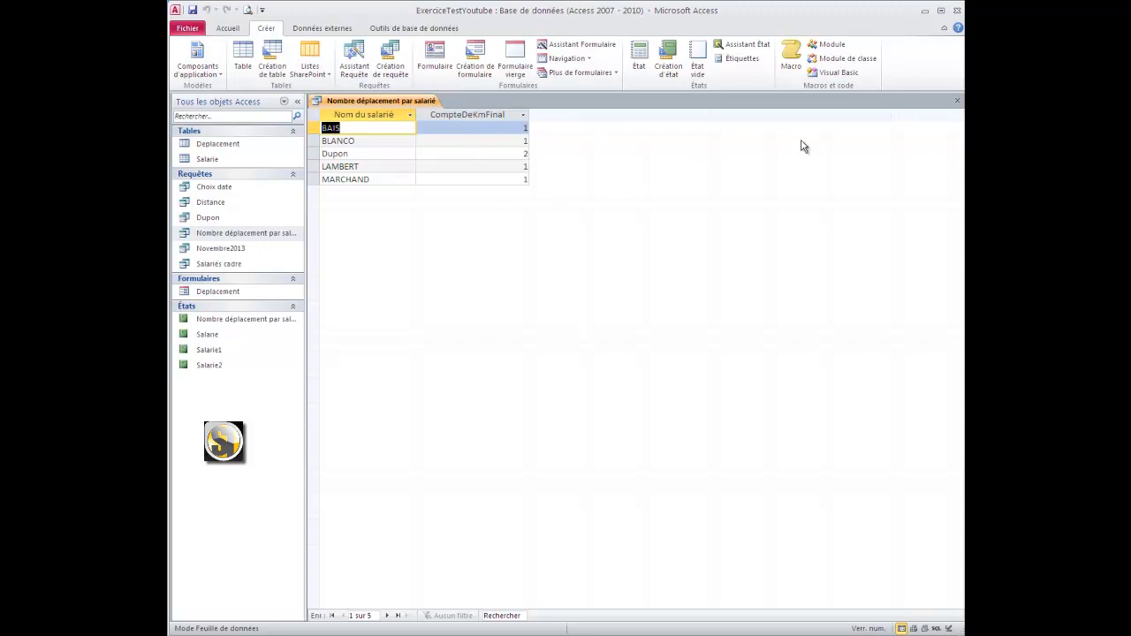
pyautogui.click(957, 101)
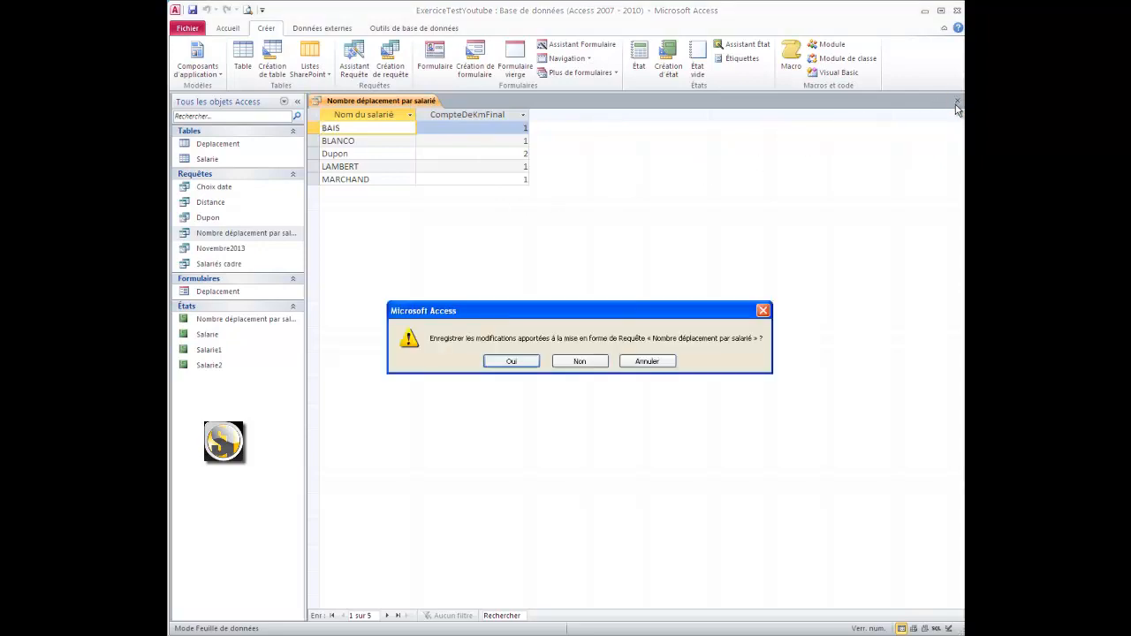
pyautogui.click(513, 362)
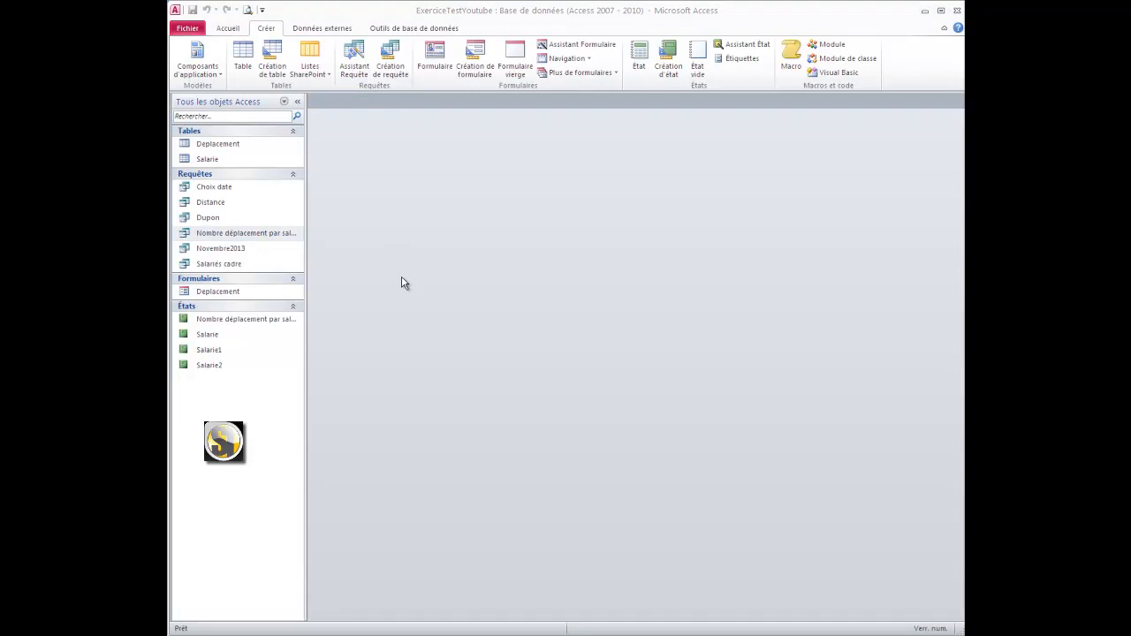
# - Open the existing Nombre déplacement par salarié report to examine its headings and footer totals, and close it
pyautogui.doubleClick(257, 320)
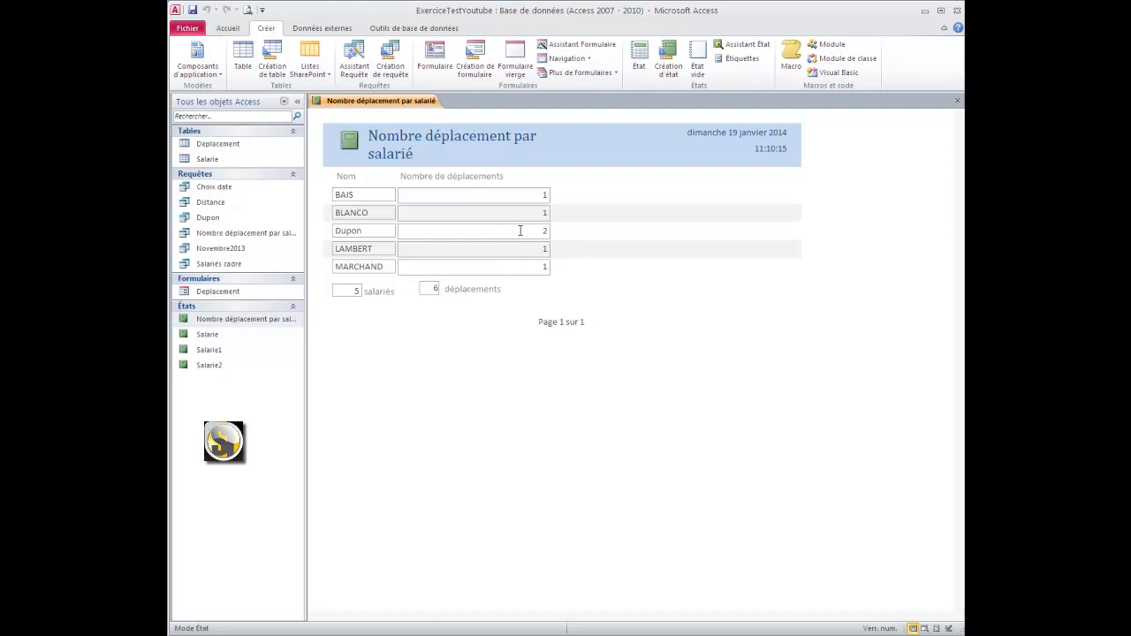
pyautogui.click(958, 103)
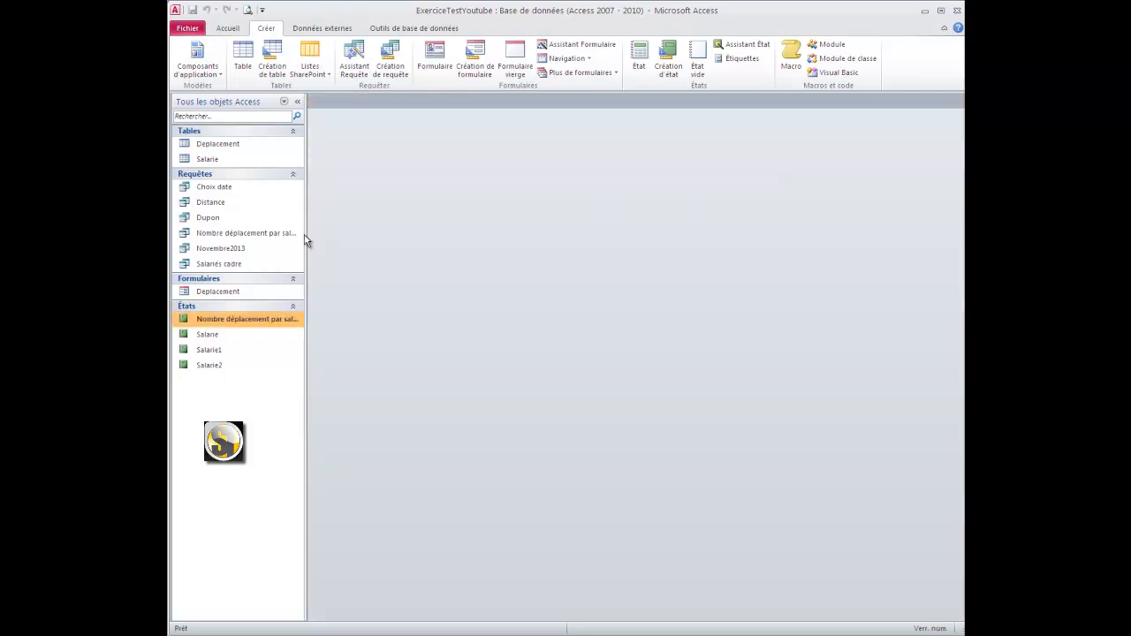
# - Create a report from the Nombre déplacement par salarié query and show it in Design view
pyautogui.click(271, 239)
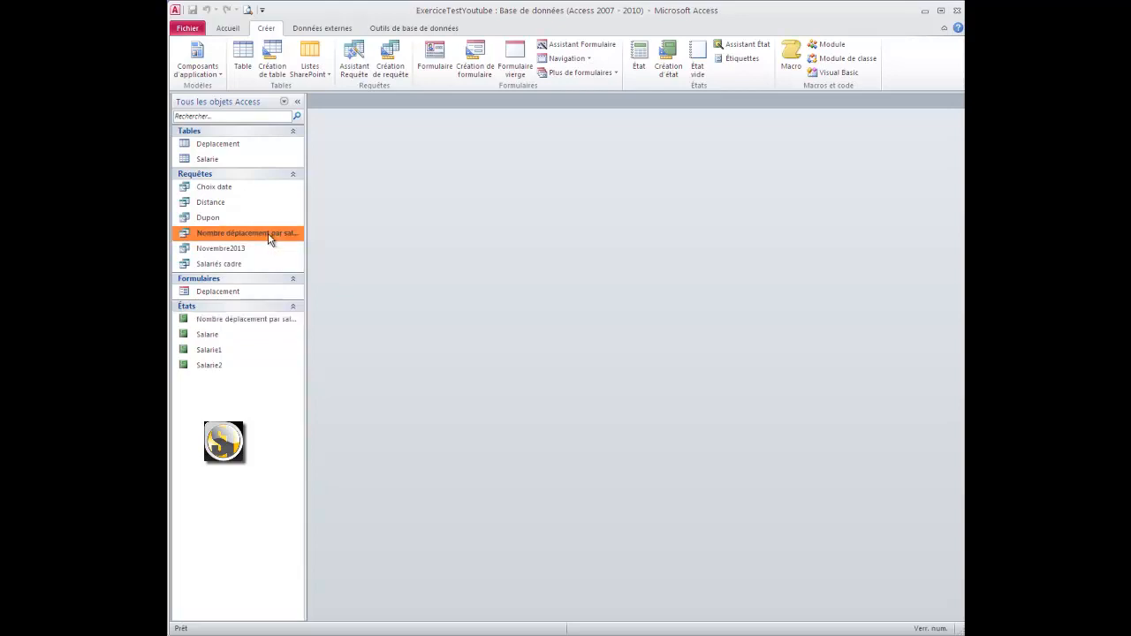
pyautogui.click(639, 69)
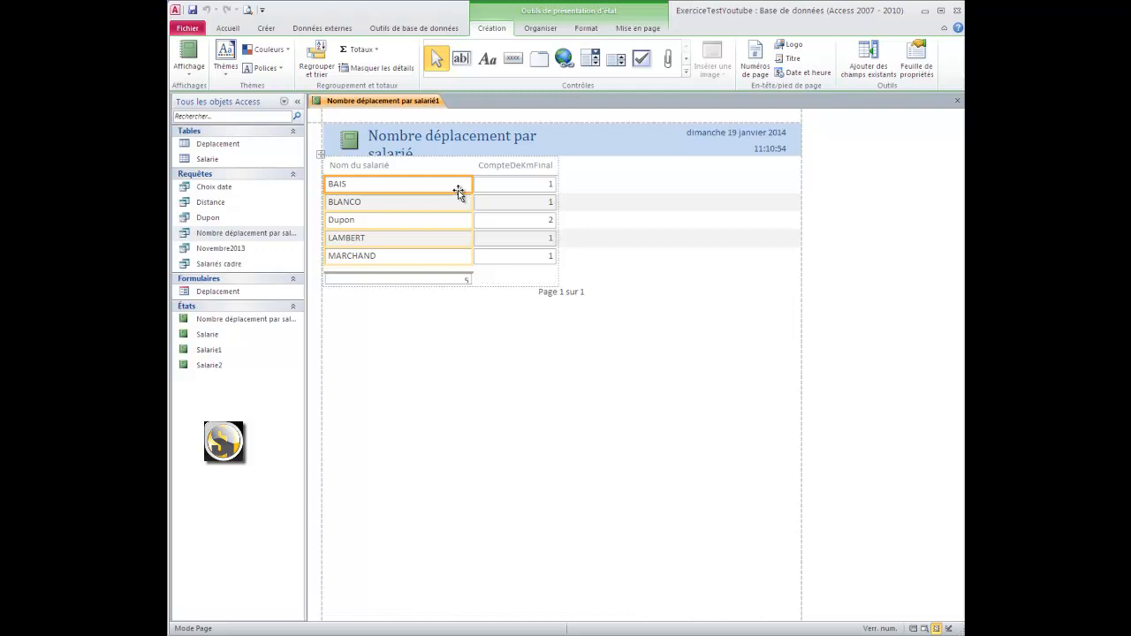
pyautogui.click(504, 185)
pyautogui.click(503, 184)
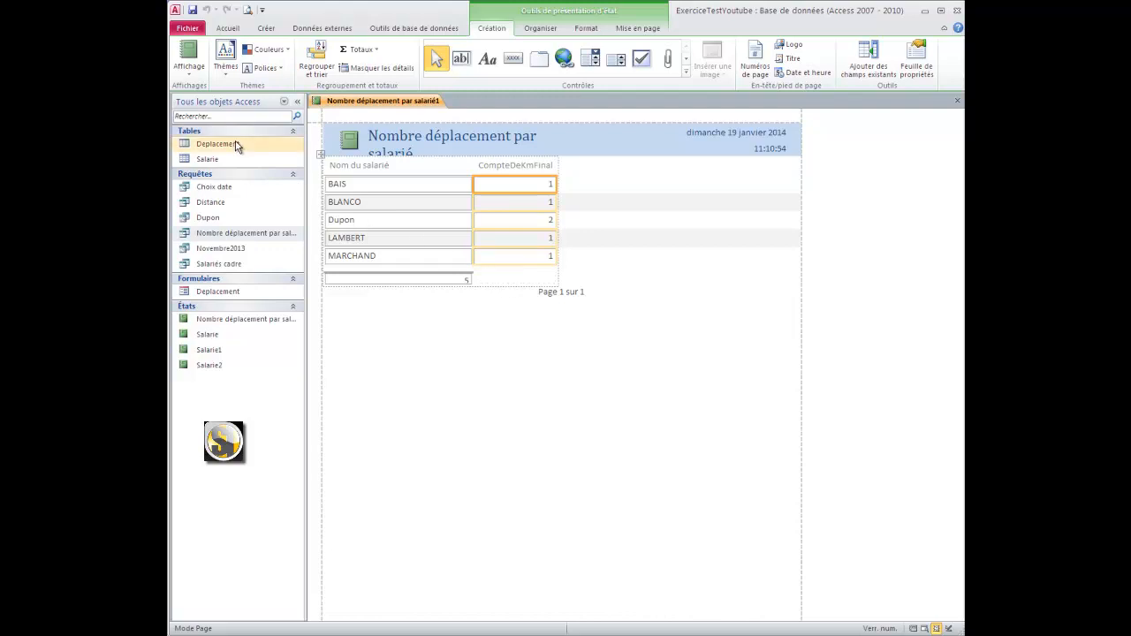
pyautogui.click(194, 72)
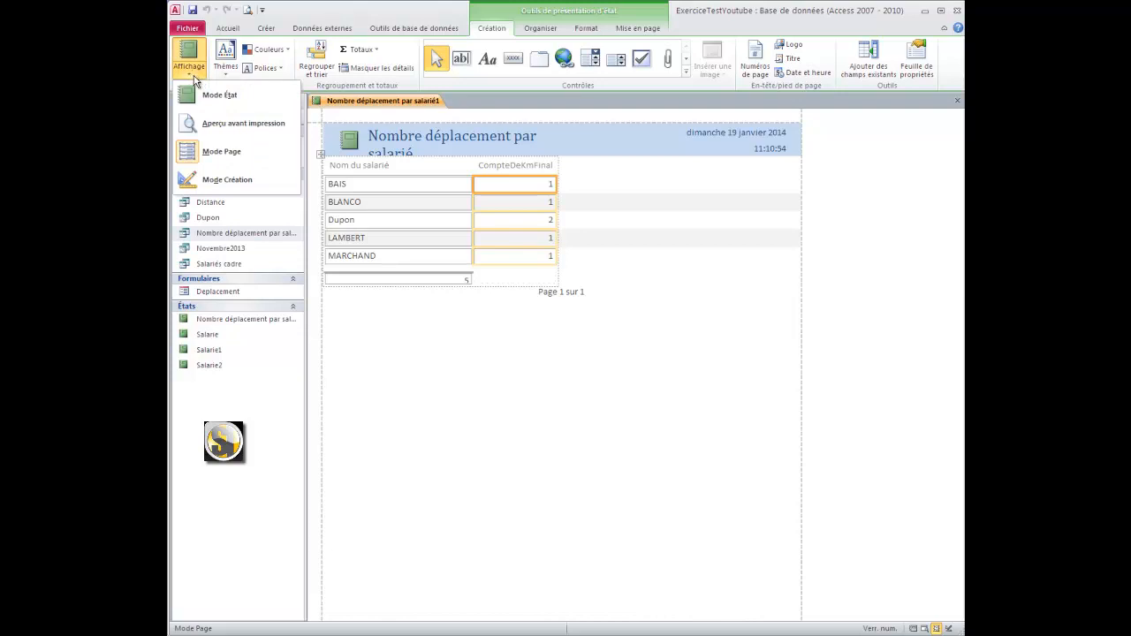
pyautogui.click(214, 170)
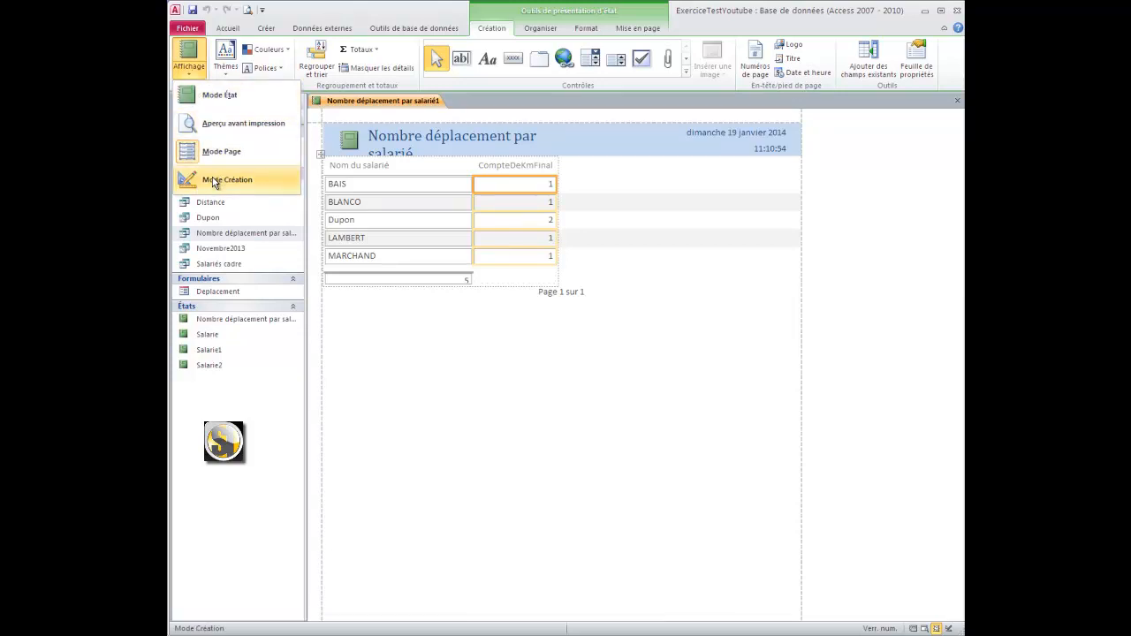
pyautogui.click(215, 180)
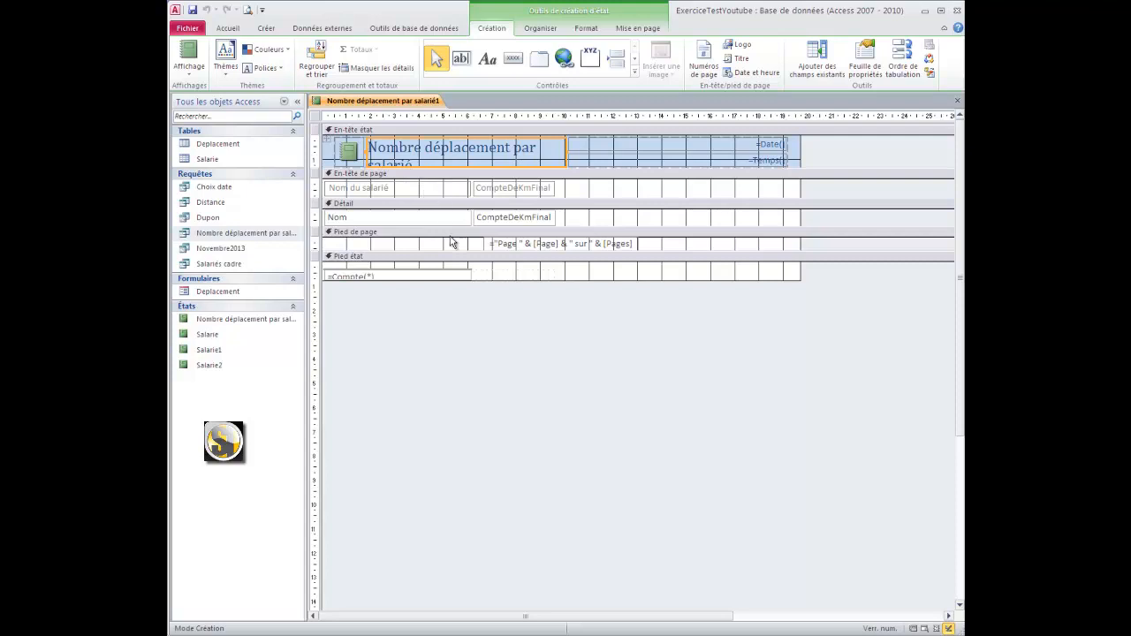
# - Extend the report footer section downward and increase the height of its =Compte(*) field to show the full text
pyautogui.moveTo(479, 281); pyautogui.dragTo(479, 305)
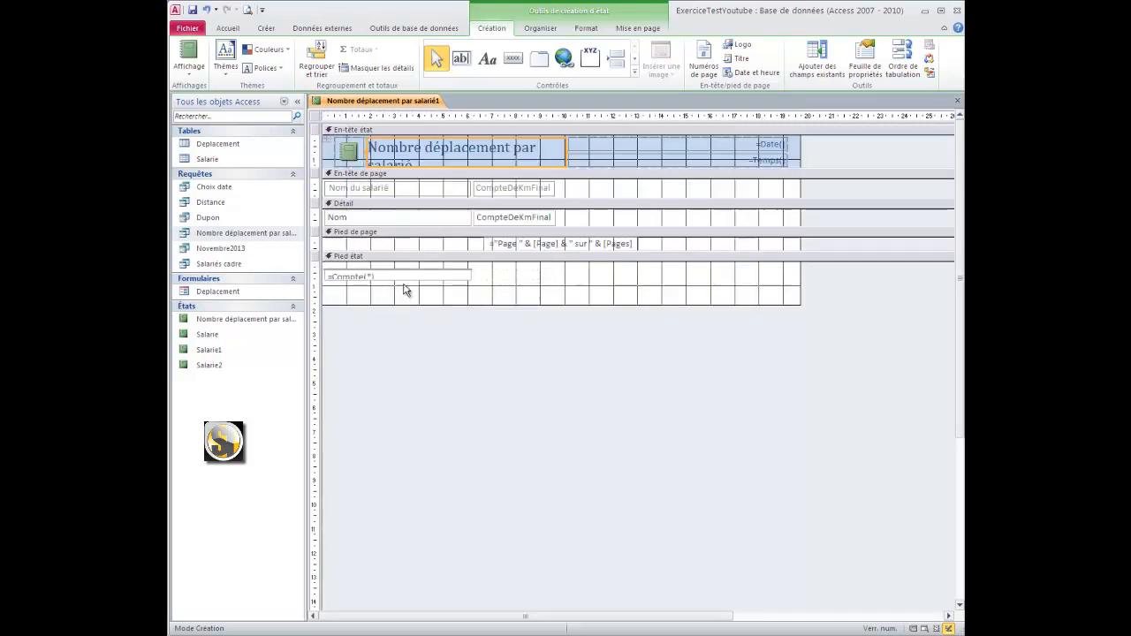
pyautogui.click(407, 276)
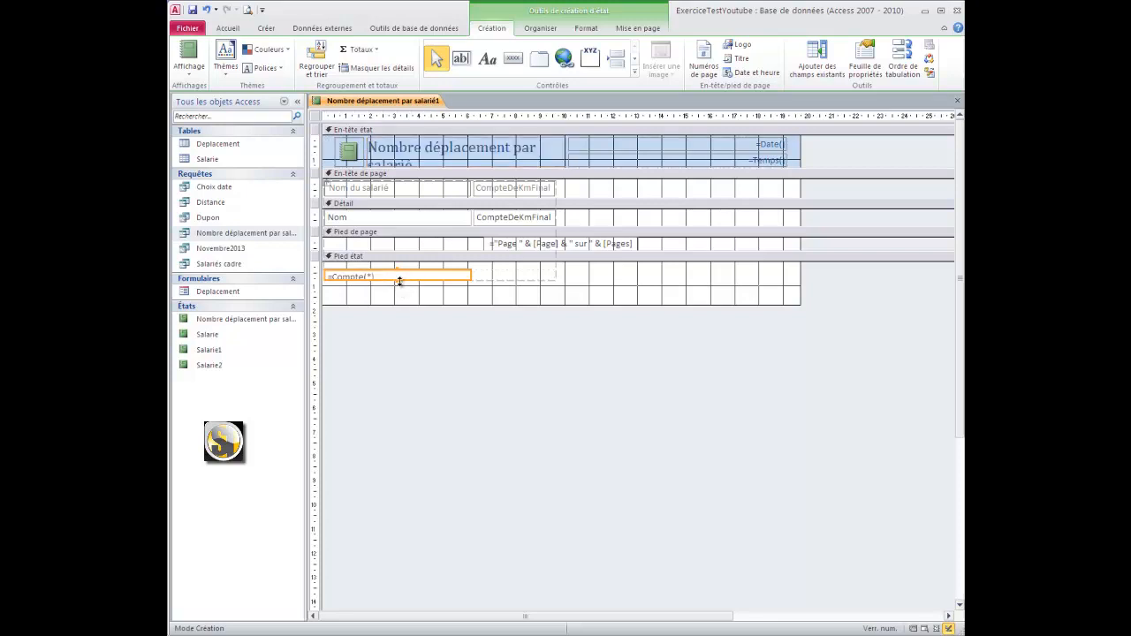
pyautogui.moveTo(396, 280); pyautogui.dragTo(396, 291)
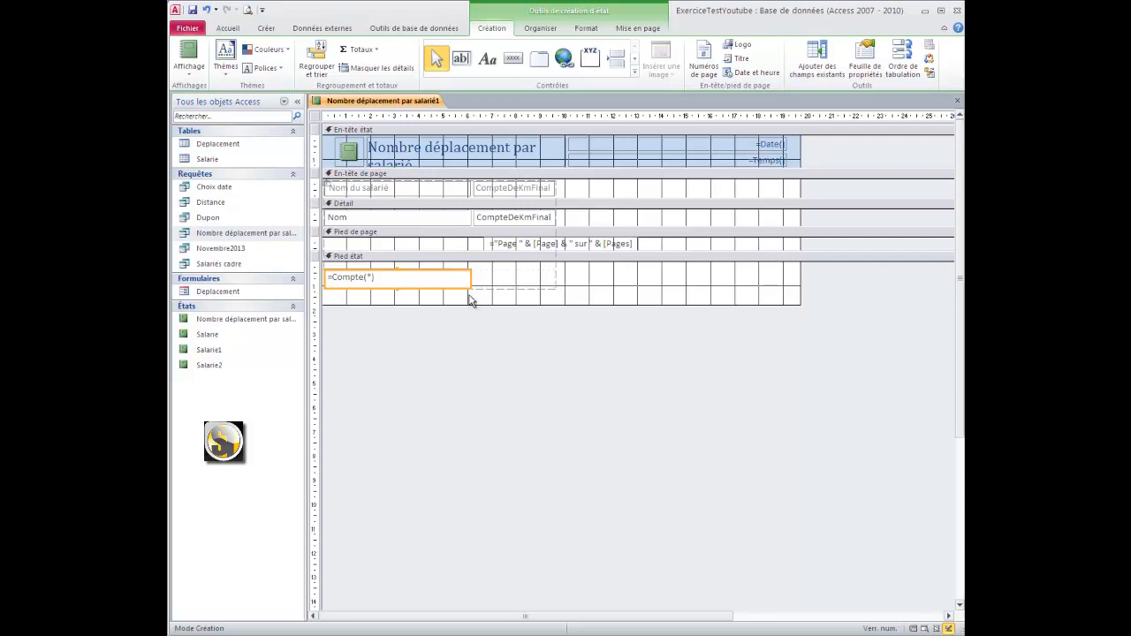
# - Remove the layout from all controls of the report so each one can be sized and placed independently
pyautogui.hotkey('ctrl', 'a')
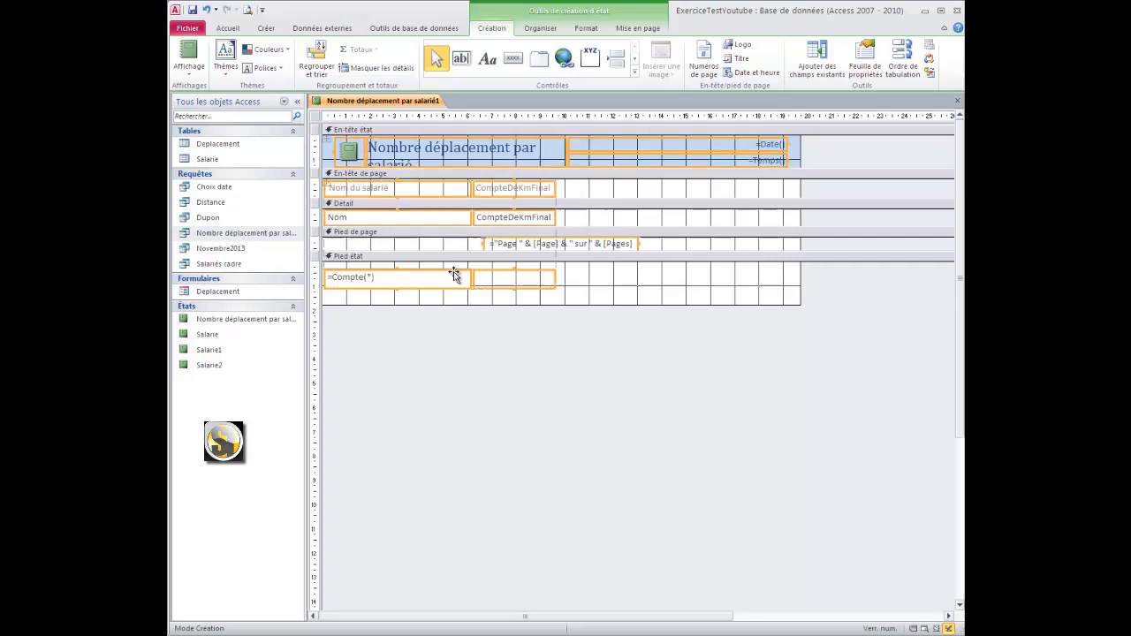
pyautogui.rightClick(453, 274)
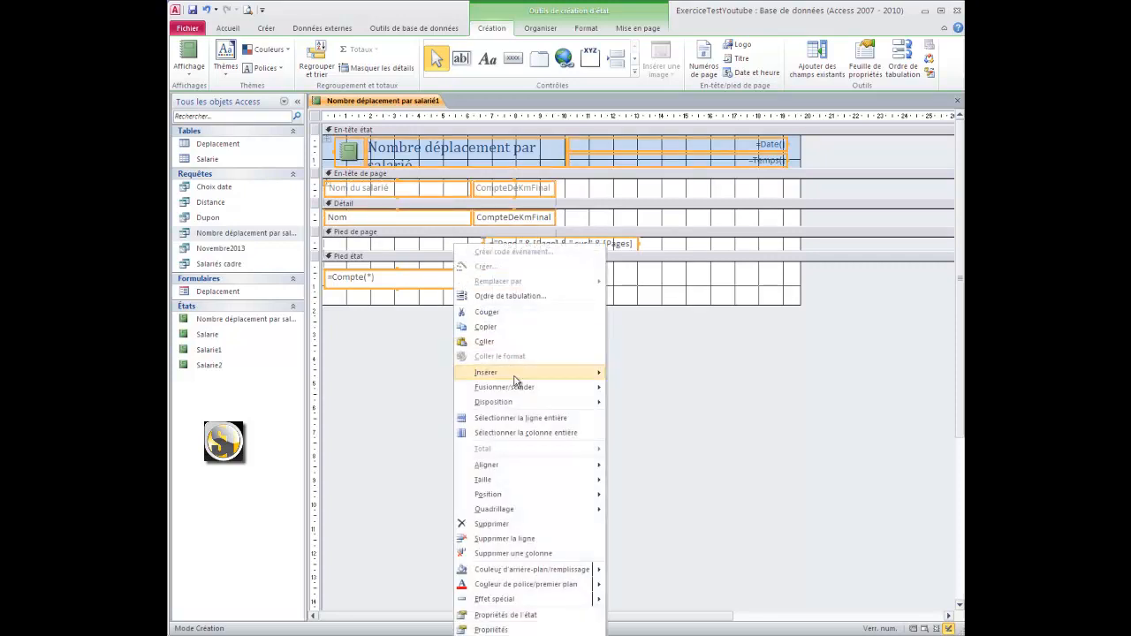
pyautogui.moveTo(536, 403)
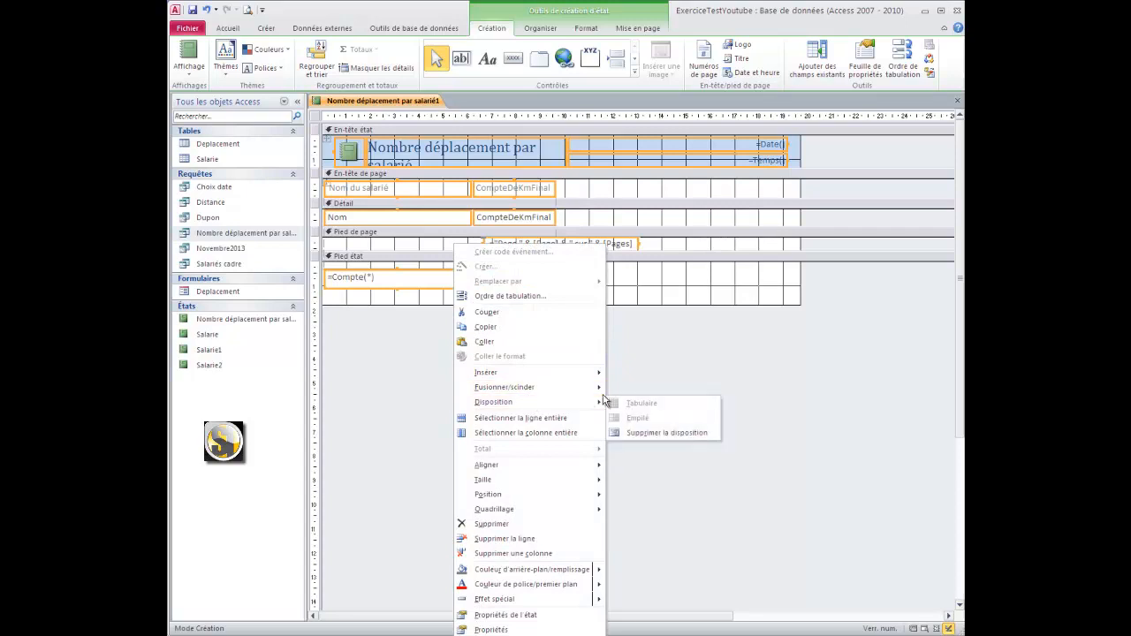
pyautogui.click(639, 433)
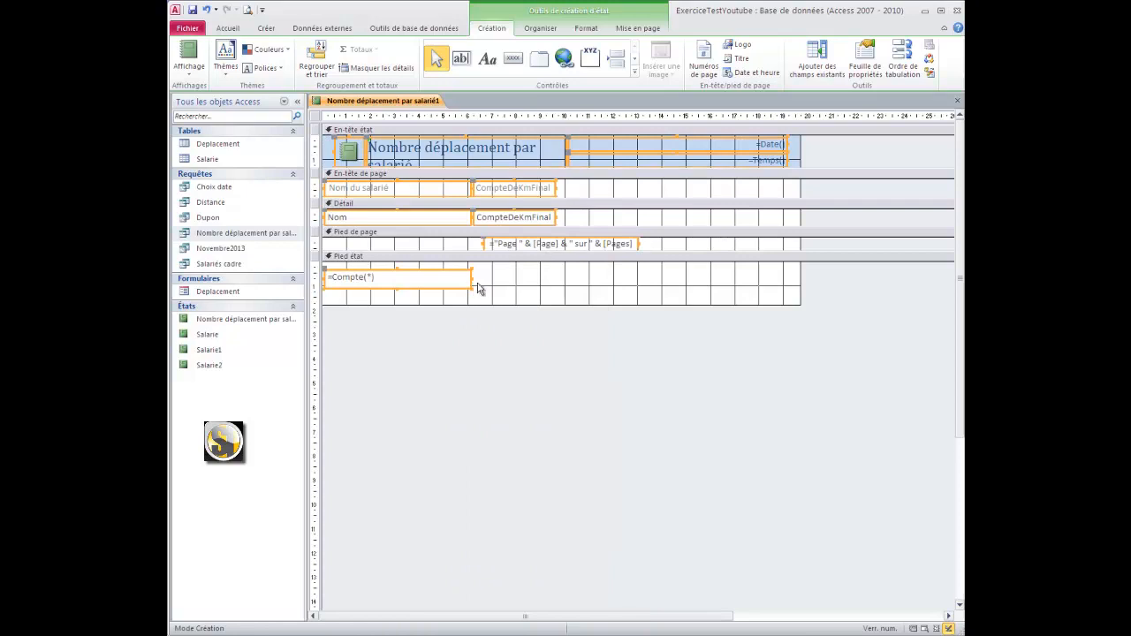
# - Narrow the =Compte(*) field in the report footer to about 1.2 cm wide, keeping its starting edge in place
pyautogui.click(477, 288)
pyautogui.click(470, 282)
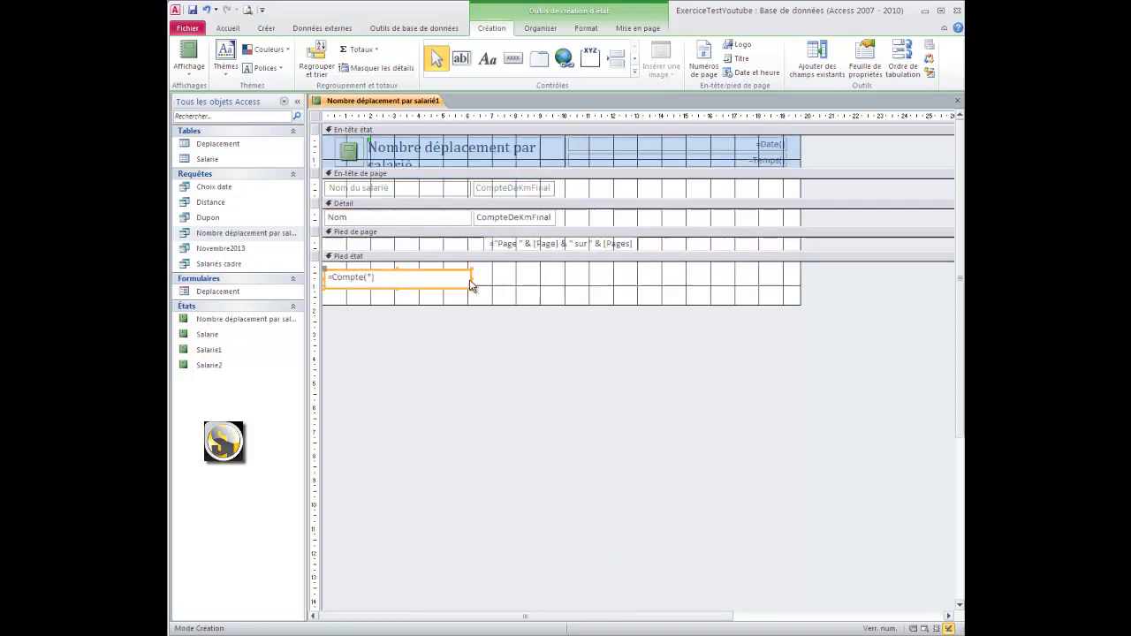
pyautogui.moveTo(472, 278); pyautogui.dragTo(354, 267)
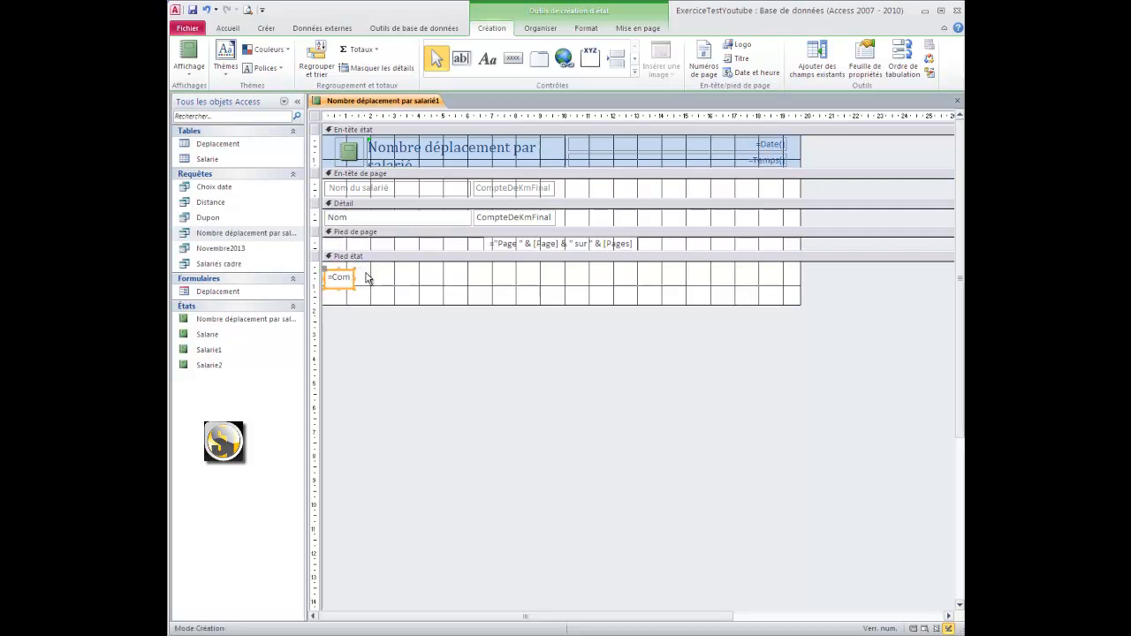
pyautogui.click(368, 277)
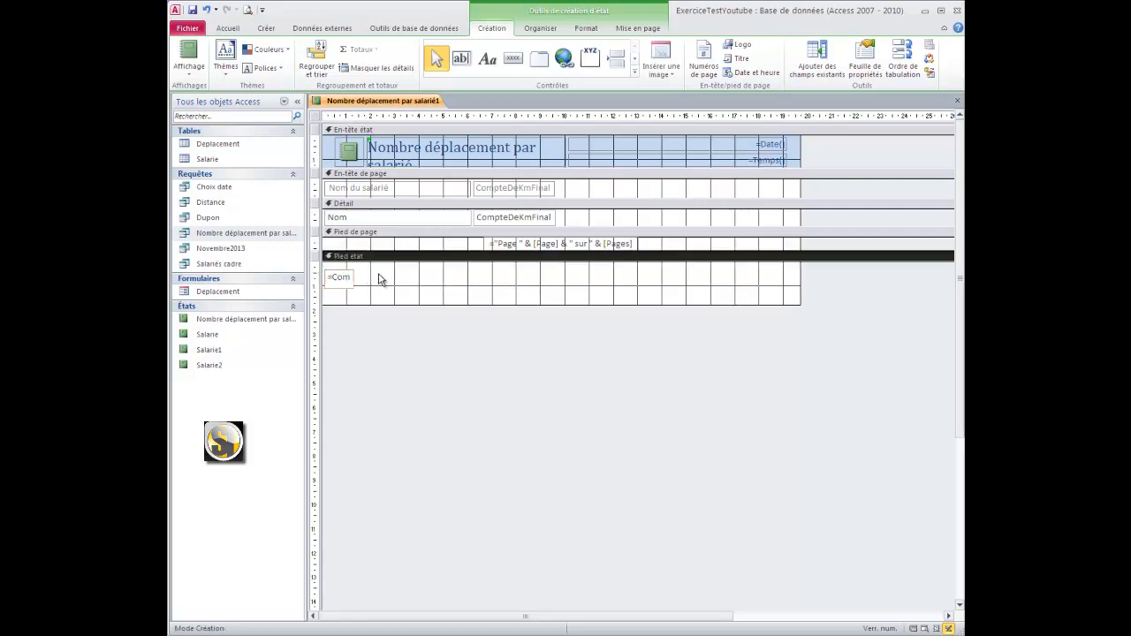
# - Add a label reading "salariée" just after the =Compte(*) field in the report footer and display the report in Report view
pyautogui.click(483, 69)
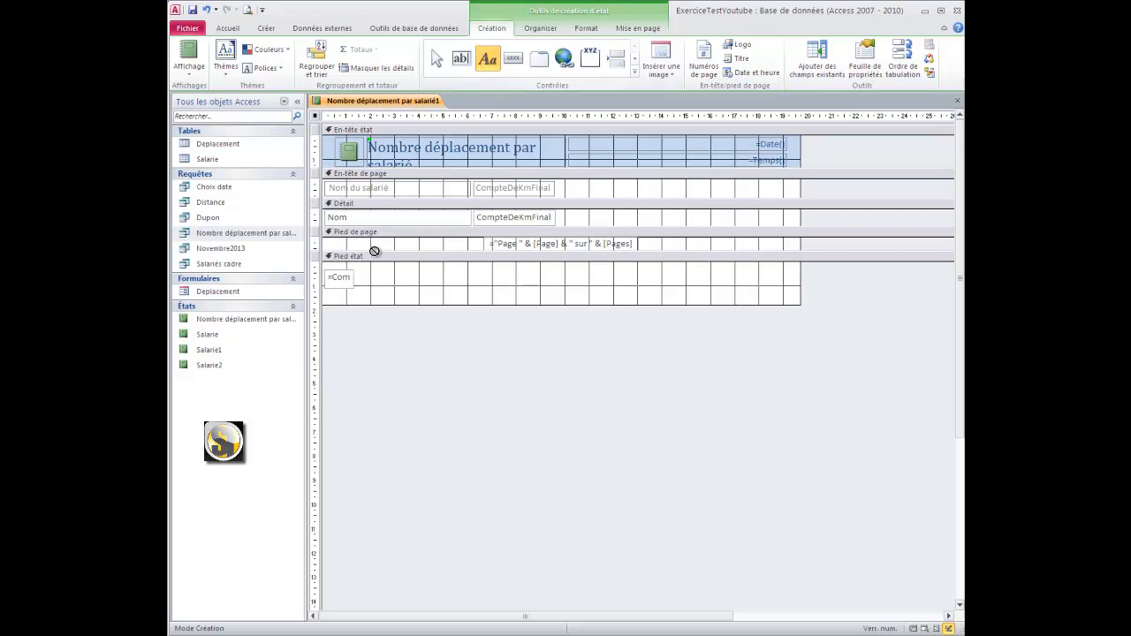
pyautogui.click(364, 280)
pyautogui.moveTo(420, 287); pyautogui.dragTo(423, 288)
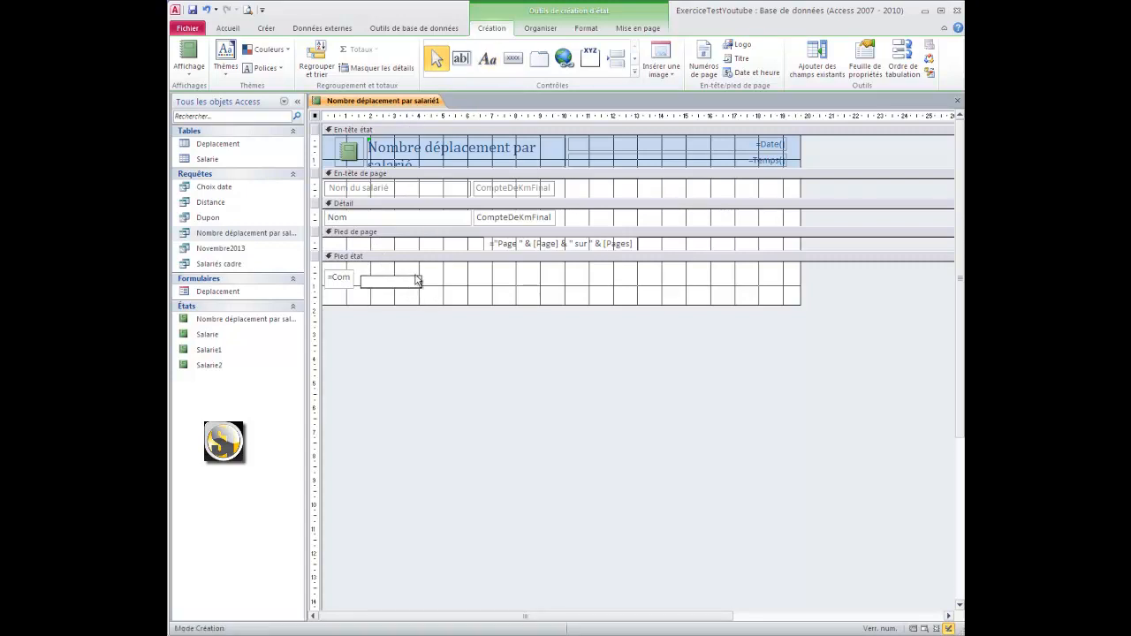
pyautogui.write('salariée')
pyautogui.click(482, 293)
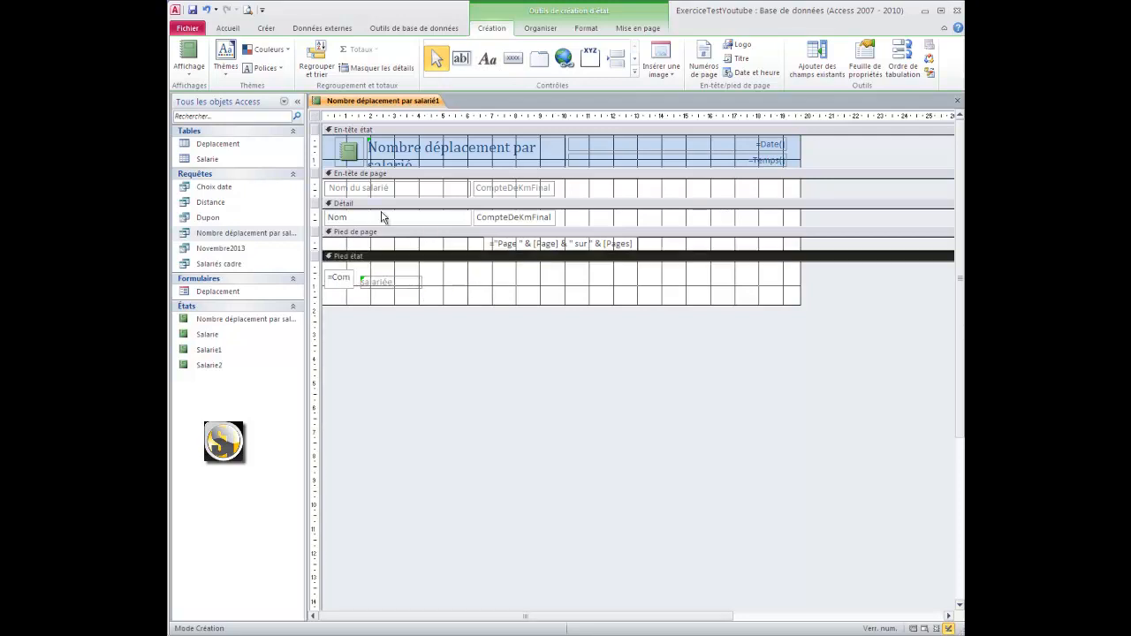
pyautogui.click(189, 55)
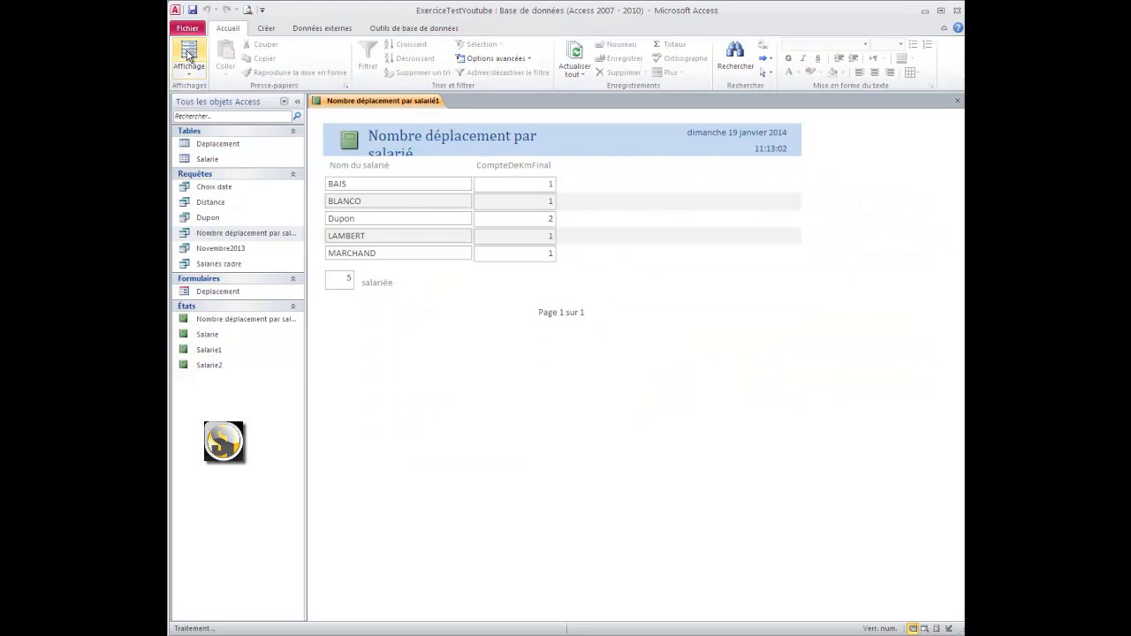
# - Return to Design view and correct the footer label beside the count field to "salariés"
pyautogui.click(190, 72)
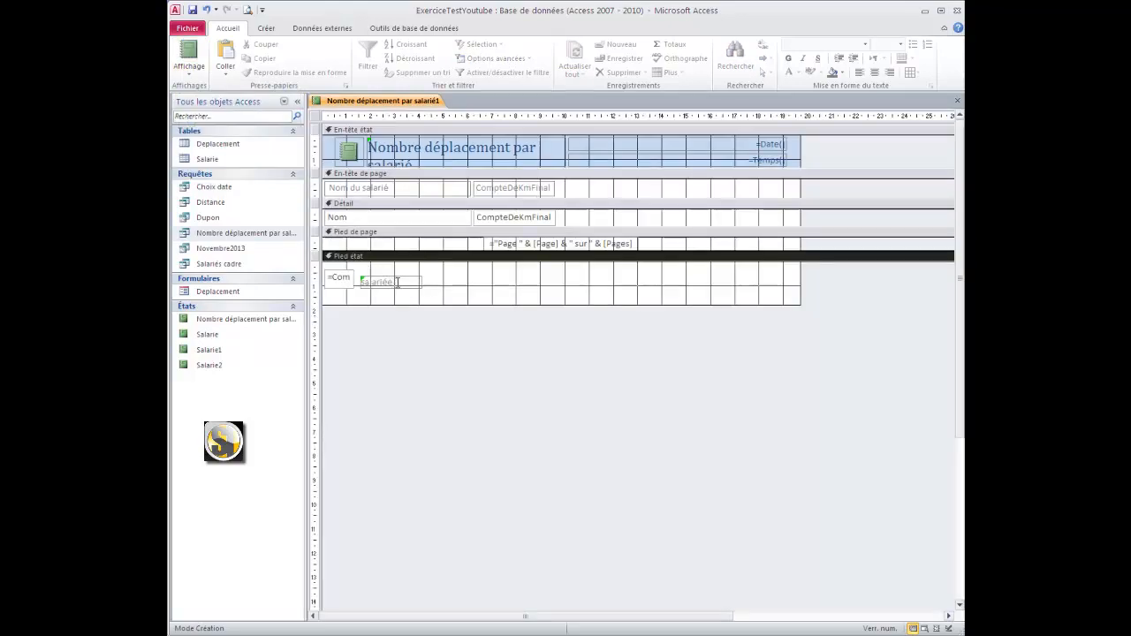
pyautogui.click(397, 282)
pyautogui.click(397, 282)
pyautogui.press('BackSpace')
pyautogui.write('s')
pyautogui.press('Return')
pyautogui.click(458, 277)
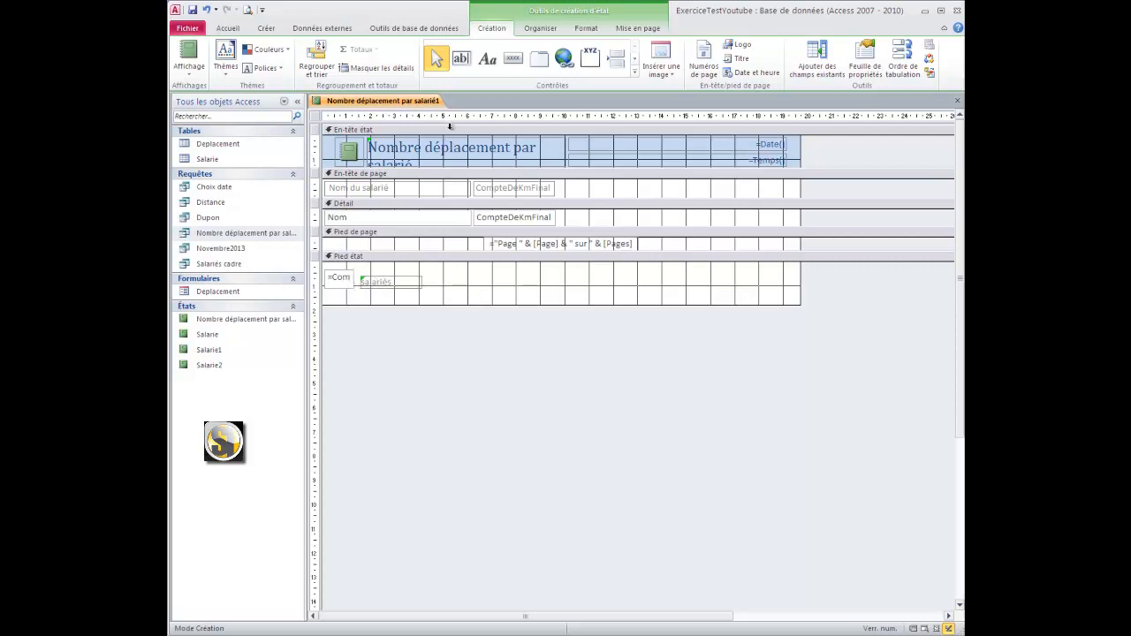
# - Add a text box to the report footer under the CompteDeKmFinal column, and place its label after it with the text "déplacements"
pyautogui.click(460, 58)
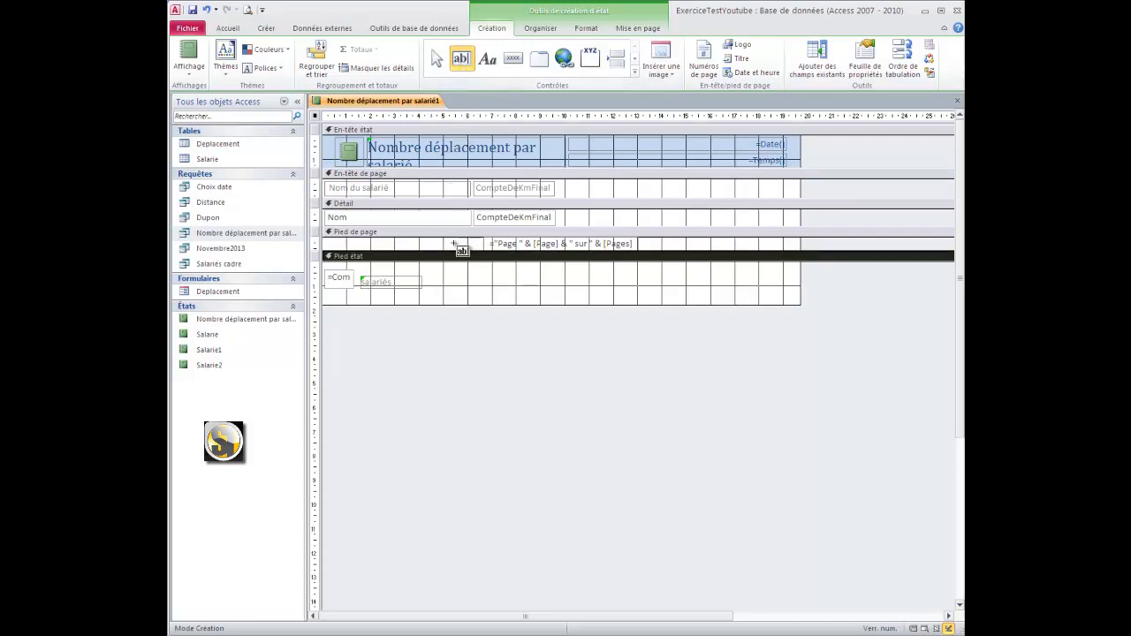
pyautogui.moveTo(473, 272); pyautogui.dragTo(537, 291)
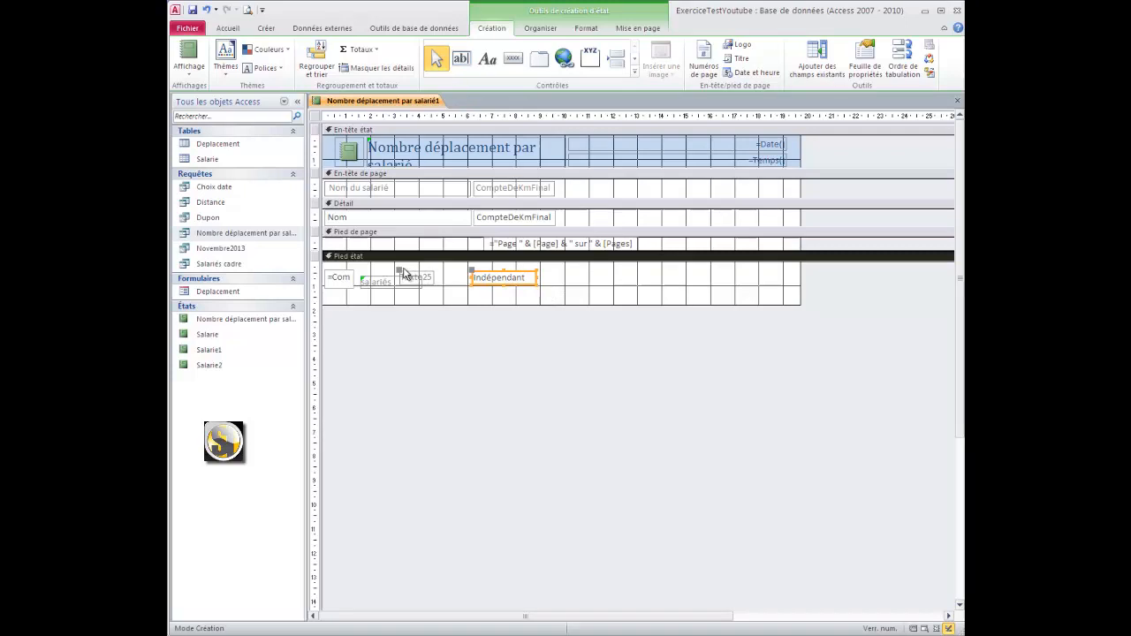
pyautogui.click(401, 274)
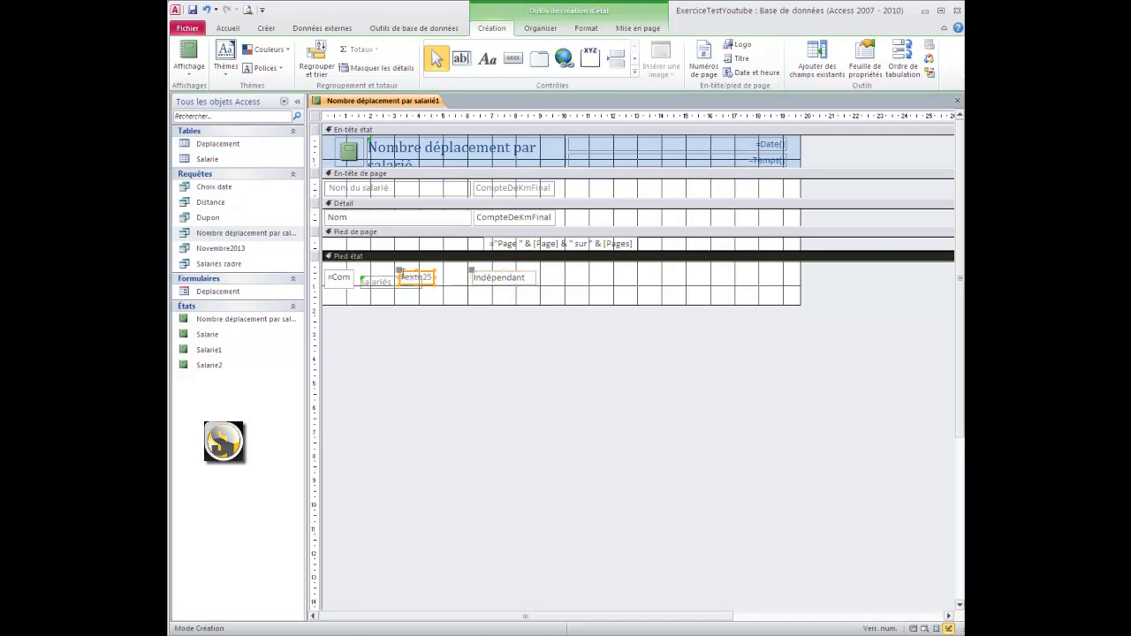
pyautogui.moveTo(402, 274); pyautogui.dragTo(526, 265)
pyautogui.press('BackSpace')
pyautogui.write('déplacements')
pyautogui.click(626, 287)
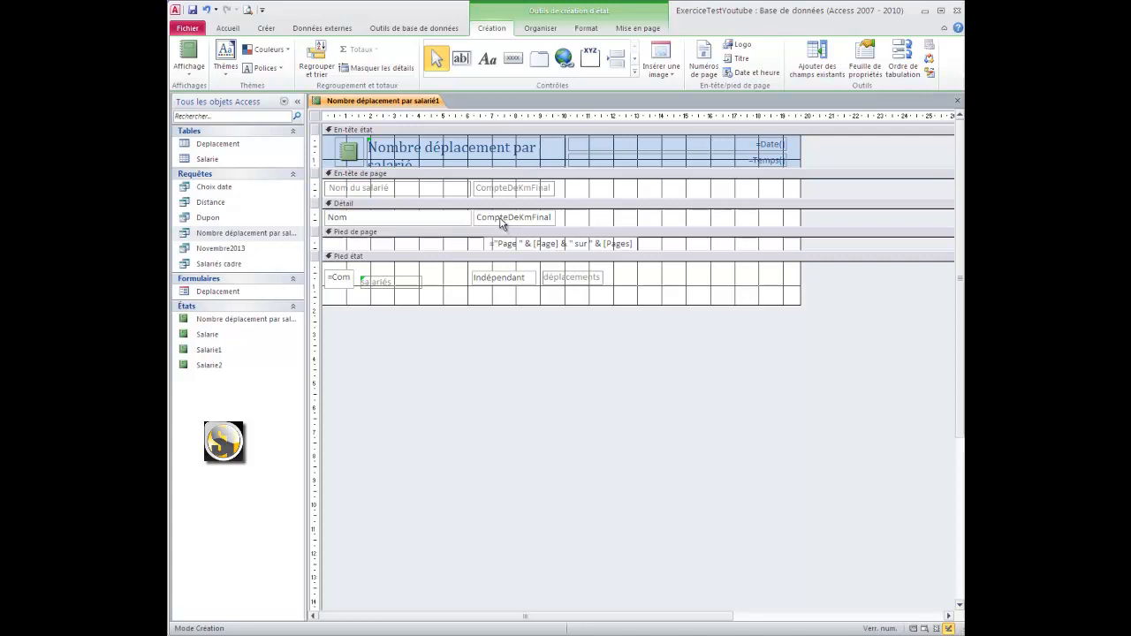
# - Enter the formula =Somme([CompteDeKmFinal]) in the unbound text box of the report footer
pyautogui.click(501, 220)
pyautogui.click(506, 218)
pyautogui.moveTo(552, 216); pyautogui.dragTo(469, 217)
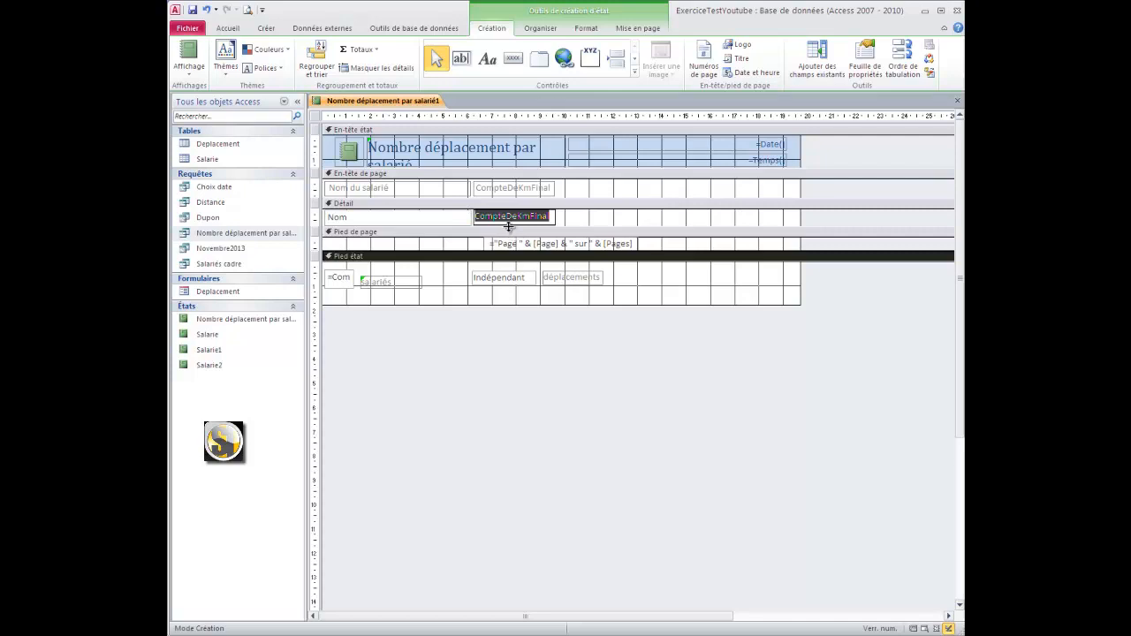
pyautogui.click(506, 279)
pyautogui.click(504, 279)
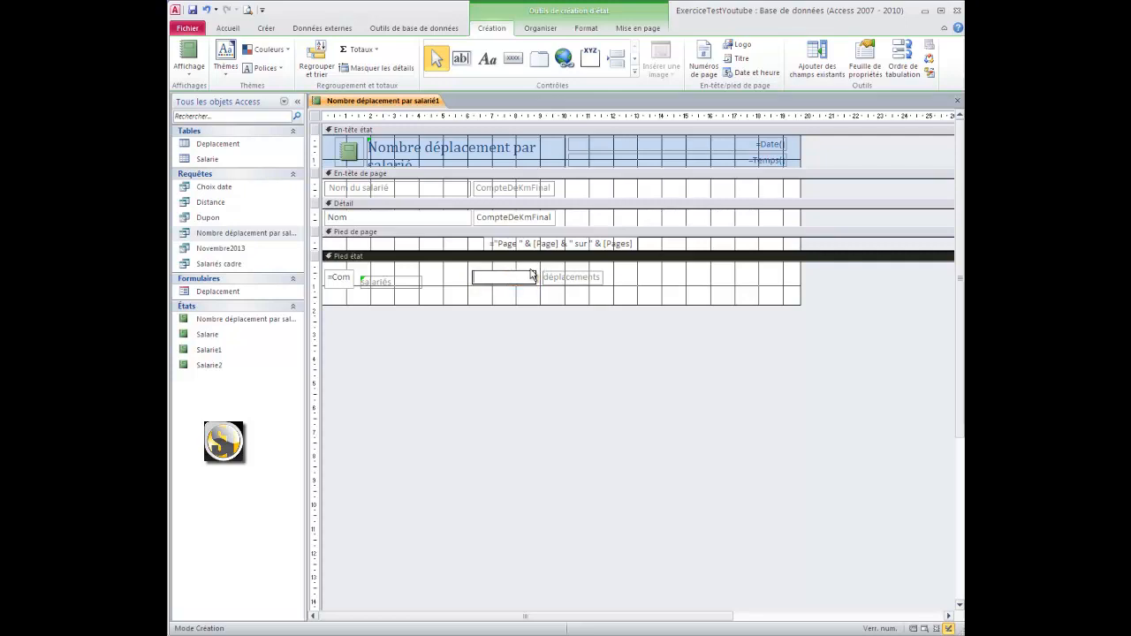
pyautogui.write('=somm')
pyautogui.write('e')
pyautogui.write('([')
pyautogui.write('CompteDeKmFinal')
pyautogui.write(')')
pyautogui.click(623, 277)
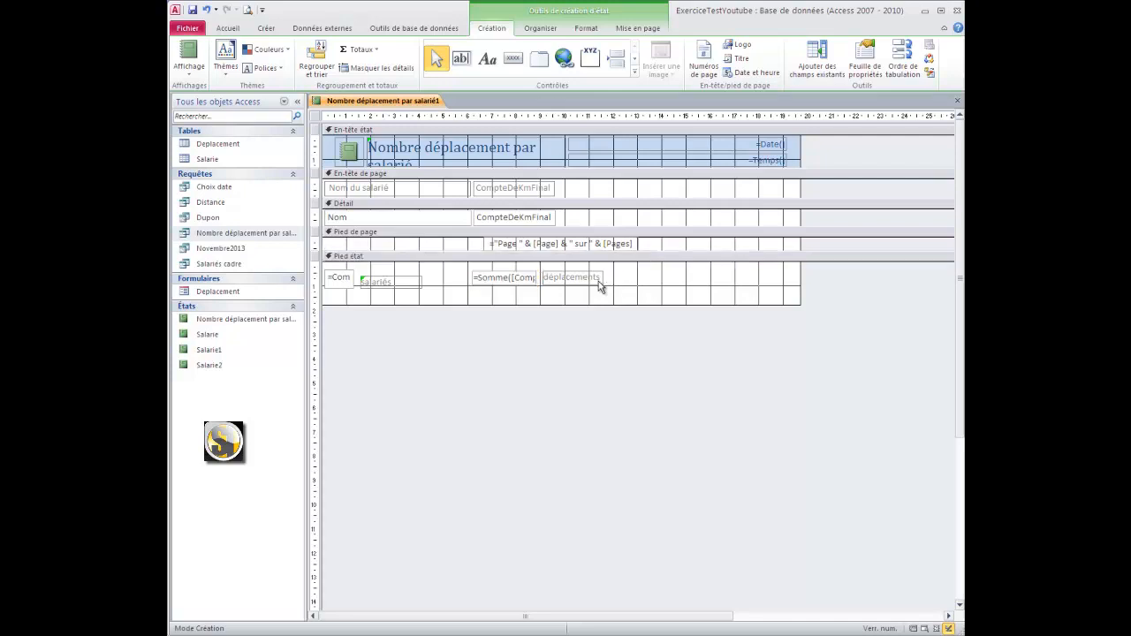
# - Shift the déplacements label farther along the footer and widen the sum text box to about 5.4 cm so its whole formula fits
pyautogui.click(507, 283)
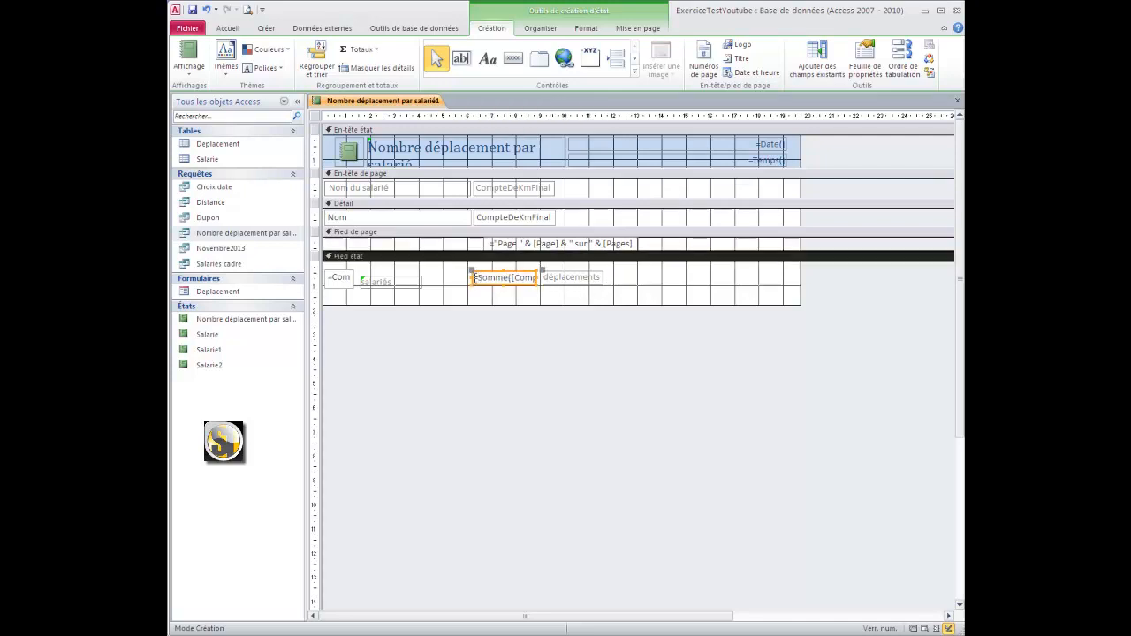
pyautogui.click(472, 278)
pyautogui.moveTo(472, 277); pyautogui.dragTo(437, 278)
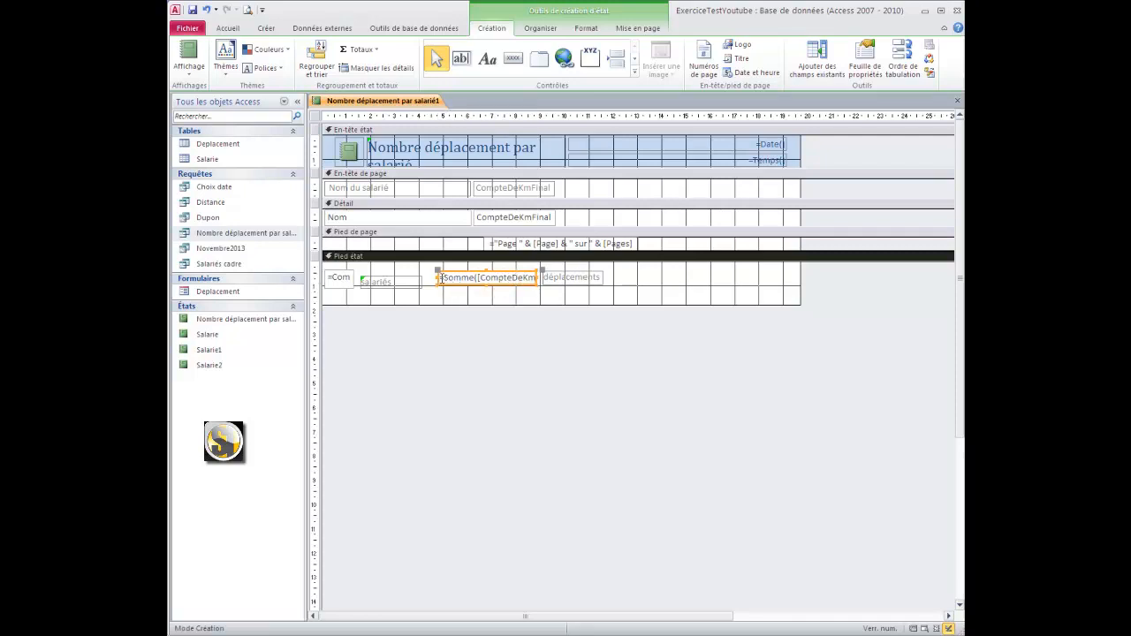
pyautogui.click(437, 278)
pyautogui.moveTo(428, 276); pyautogui.dragTo(421, 277)
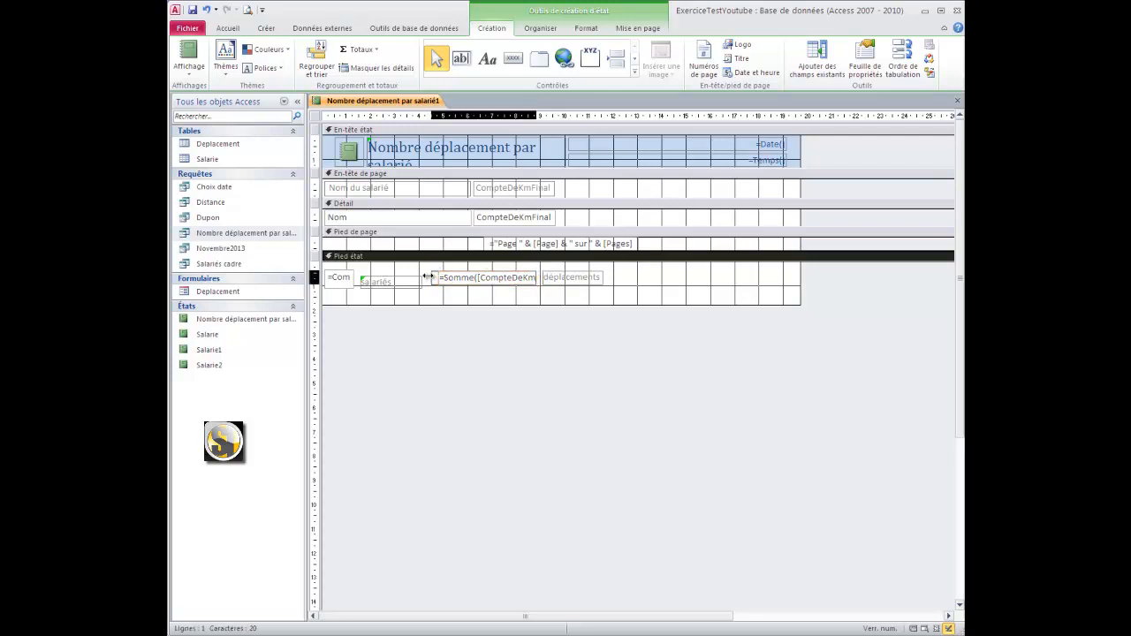
pyautogui.click(544, 275)
pyautogui.moveTo(544, 270); pyautogui.dragTo(604, 276)
pyautogui.click(560, 279)
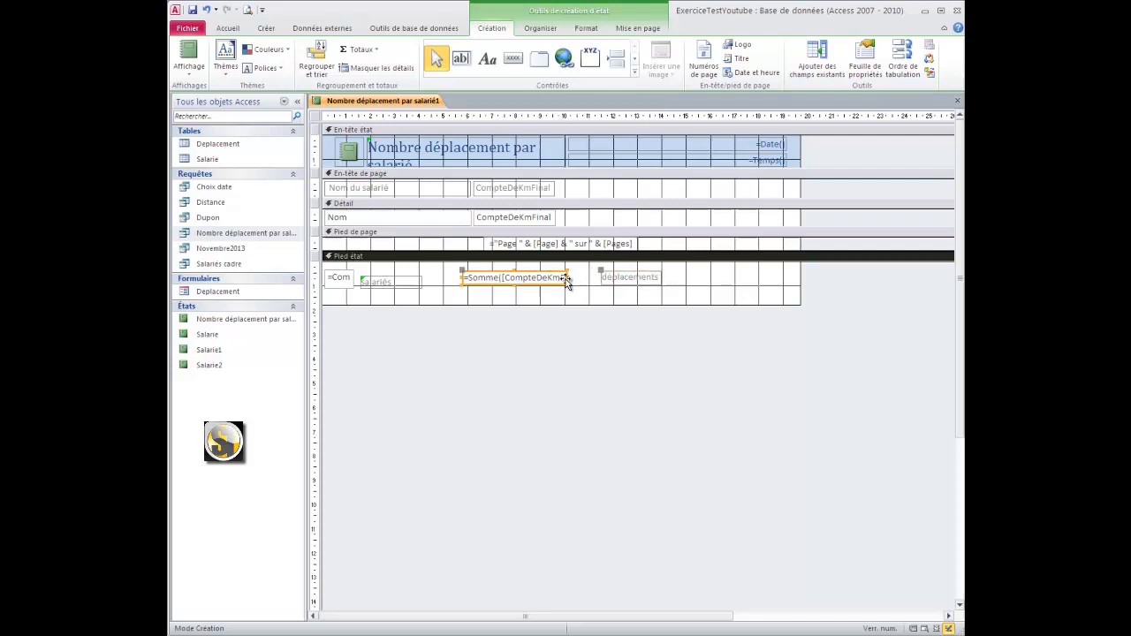
pyautogui.moveTo(568, 279); pyautogui.dragTo(593, 281)
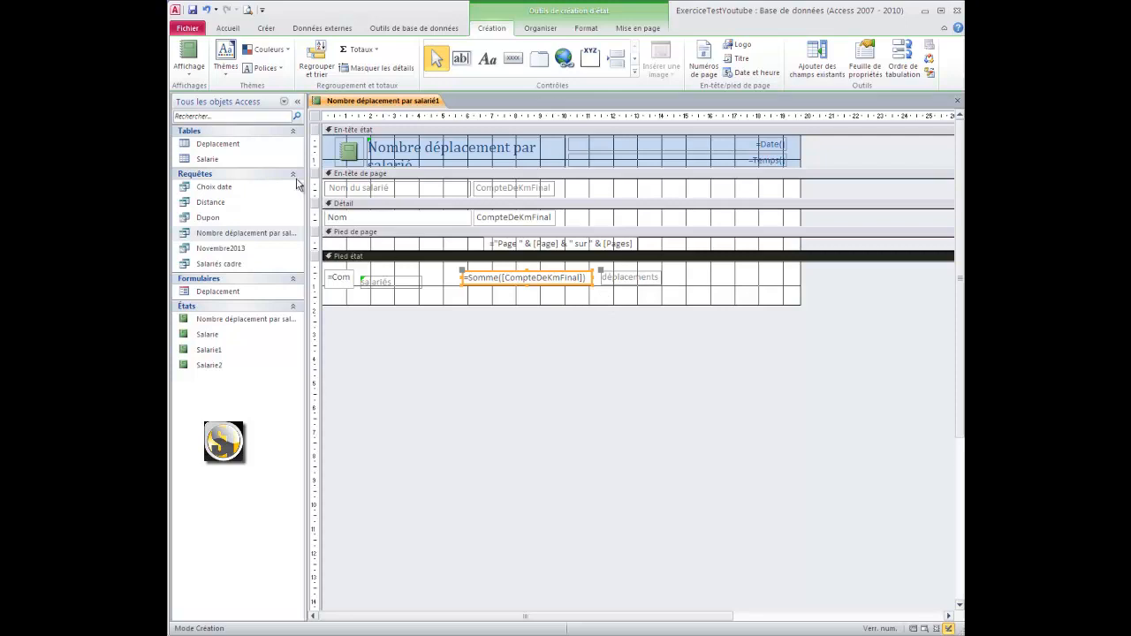
# - Check the report in Report view, then narrow the Nom du salarié column in Layout view to fit the names more closely
pyautogui.click(201, 55)
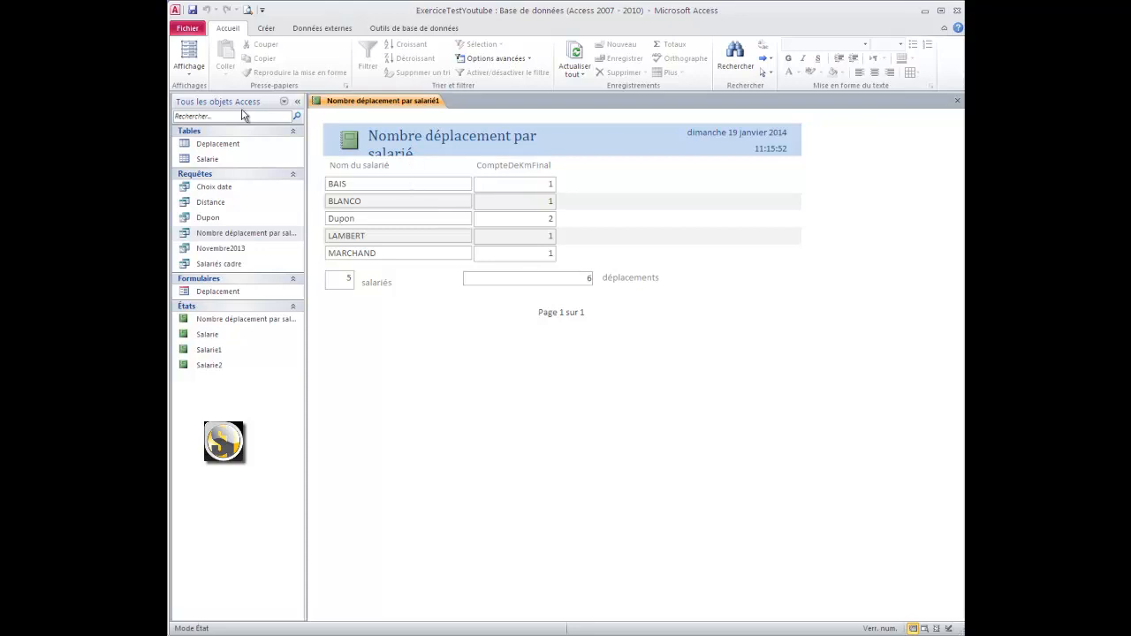
pyautogui.click(192, 53)
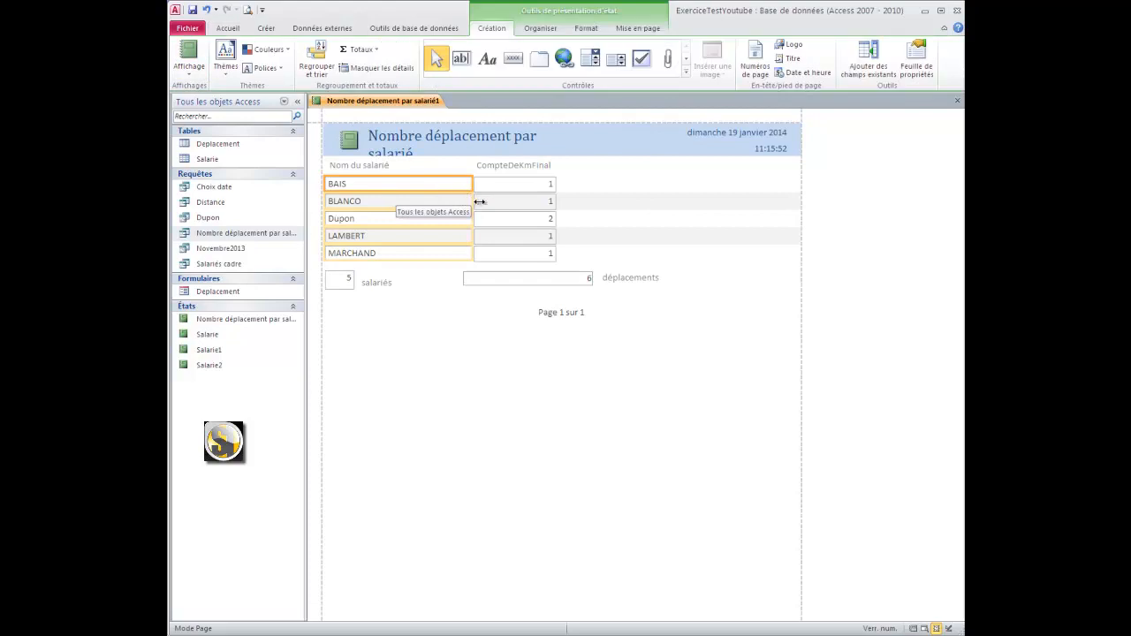
pyautogui.moveTo(473, 202); pyautogui.dragTo(400, 193)
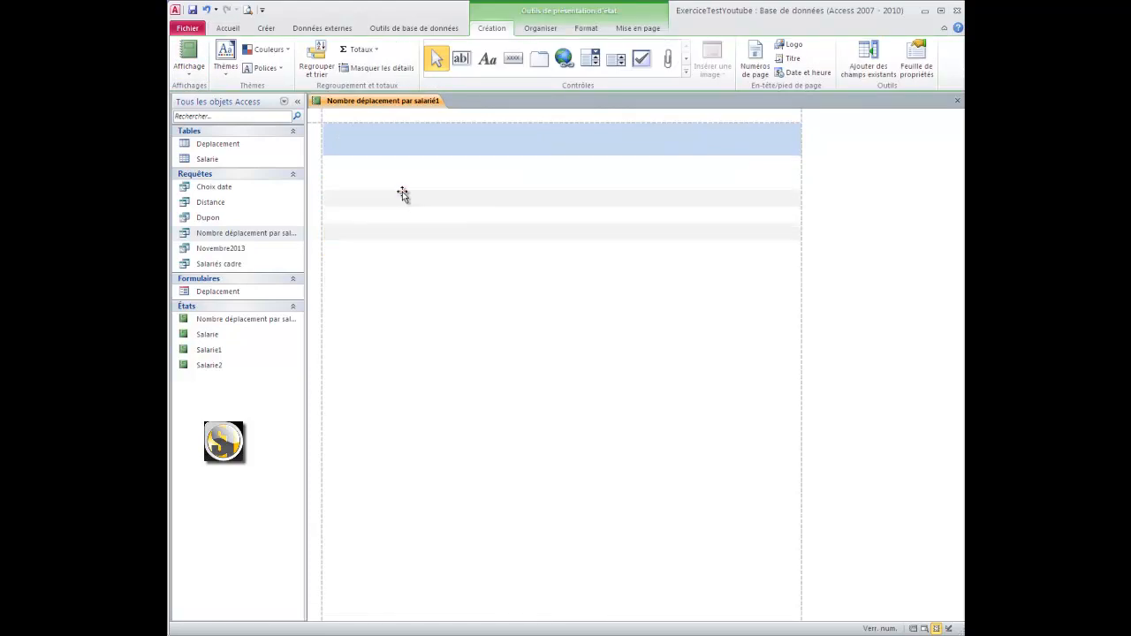
pyautogui.click(189, 77)
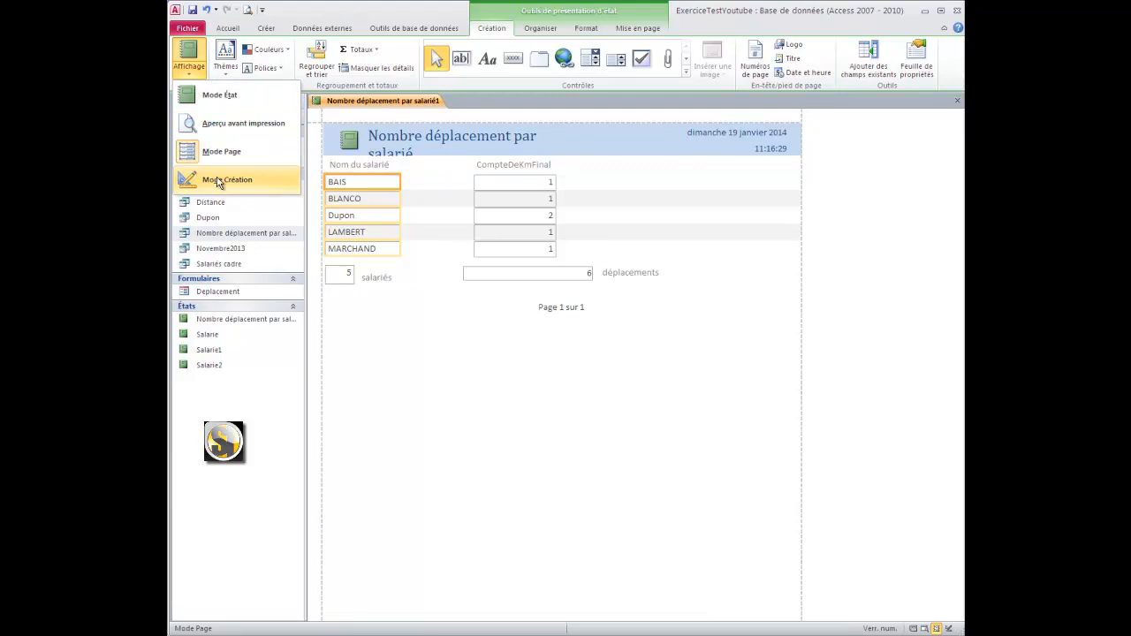
pyautogui.click(450, 320)
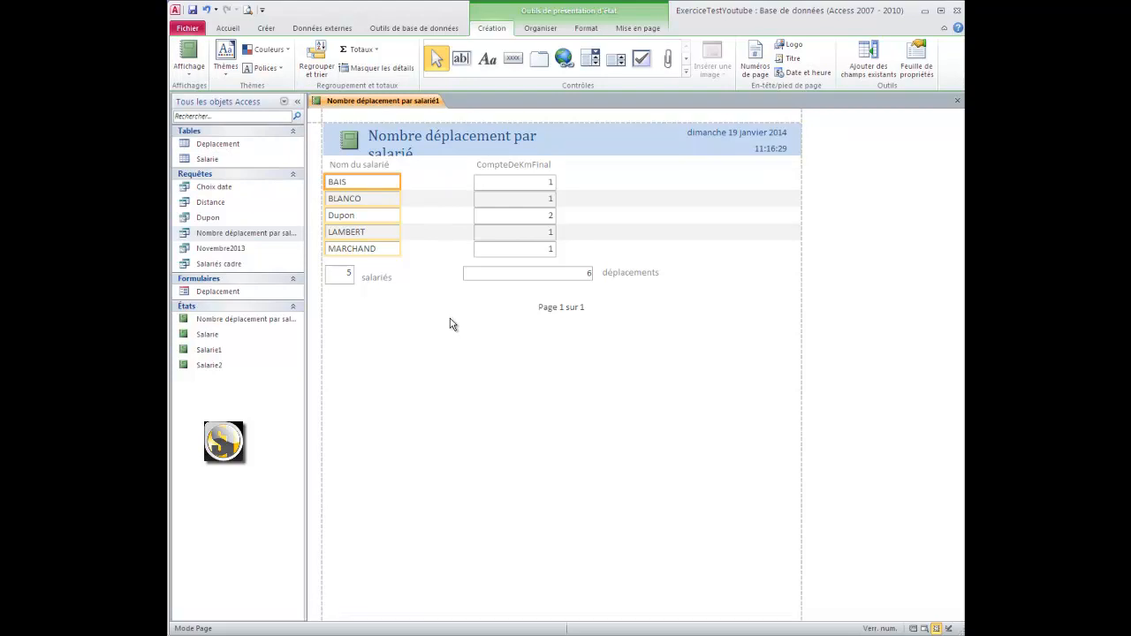